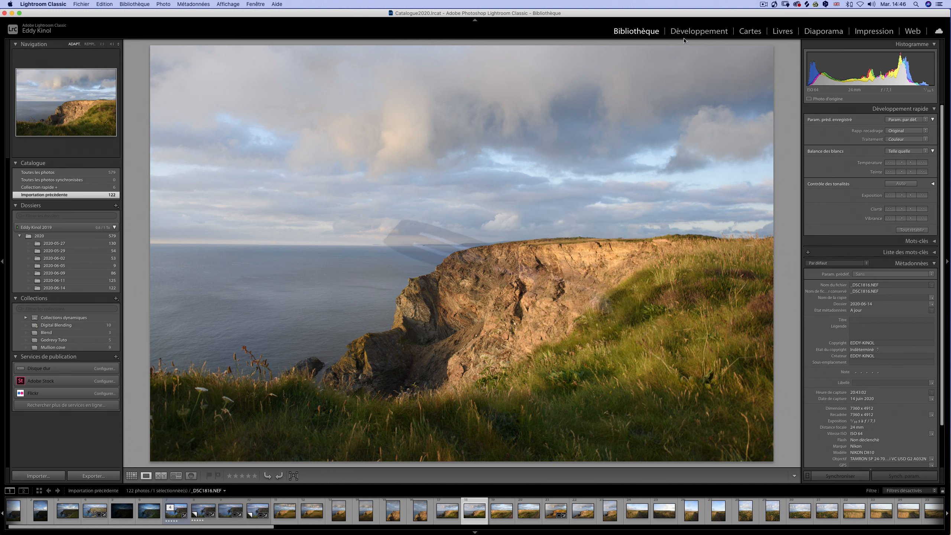
Bring the cliff photo into Développement and enable chromatic aberration removal and the lens correction profile.
key("d")
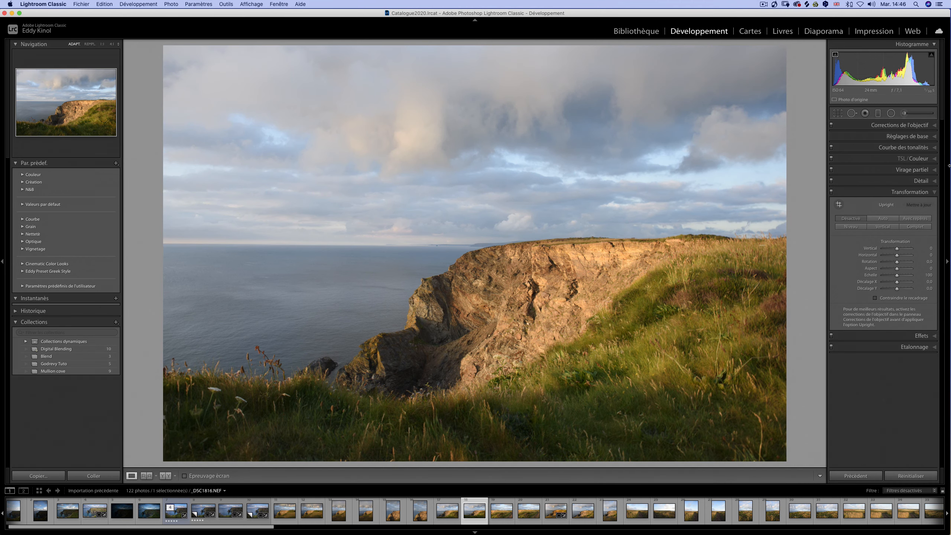
left_click(934, 126)
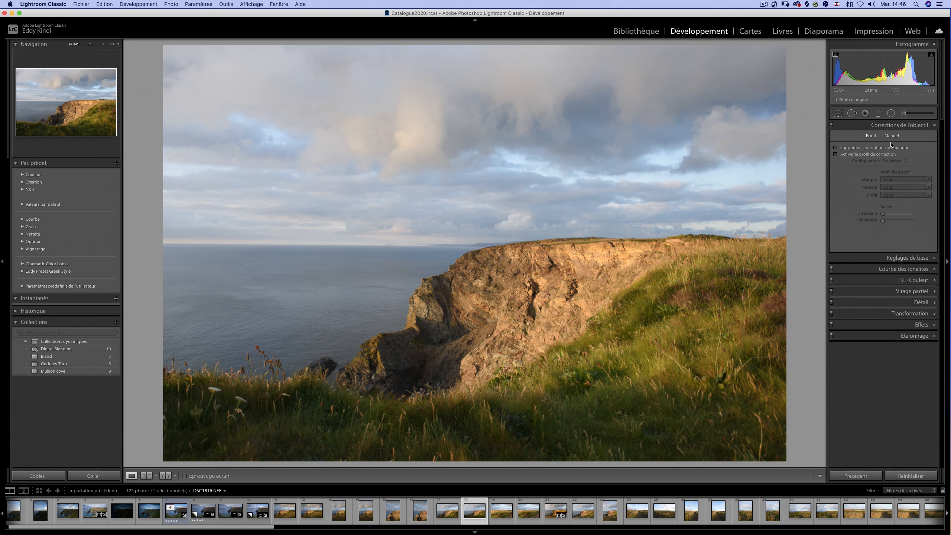
left_click(878, 147)
left_click(878, 154)
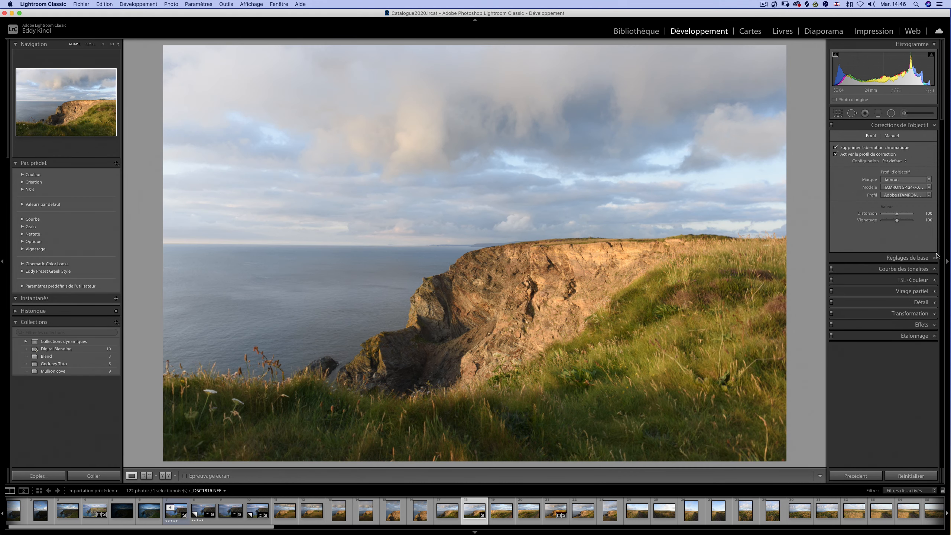
Set the white balance by sampling a neutral tone in the clouds with the white balance selector.
left_click(937, 258)
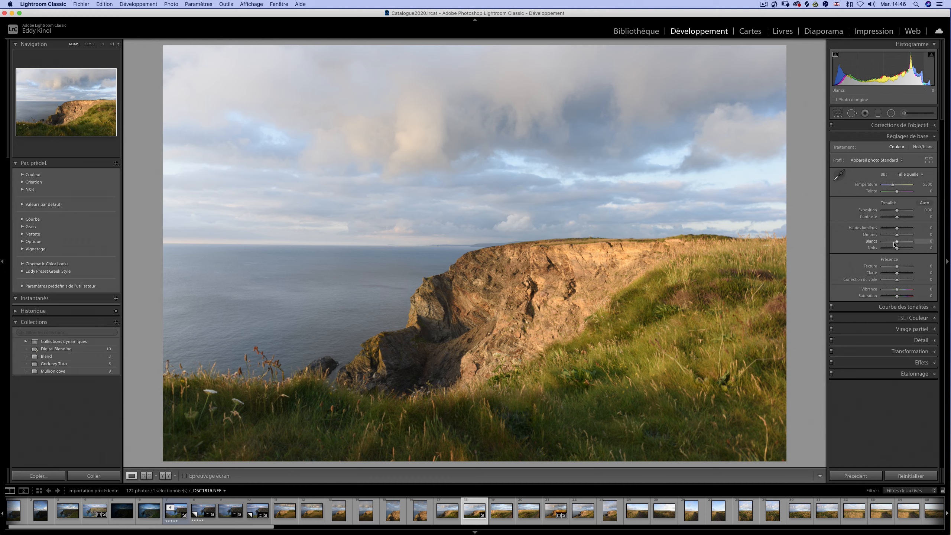
left_click(840, 175)
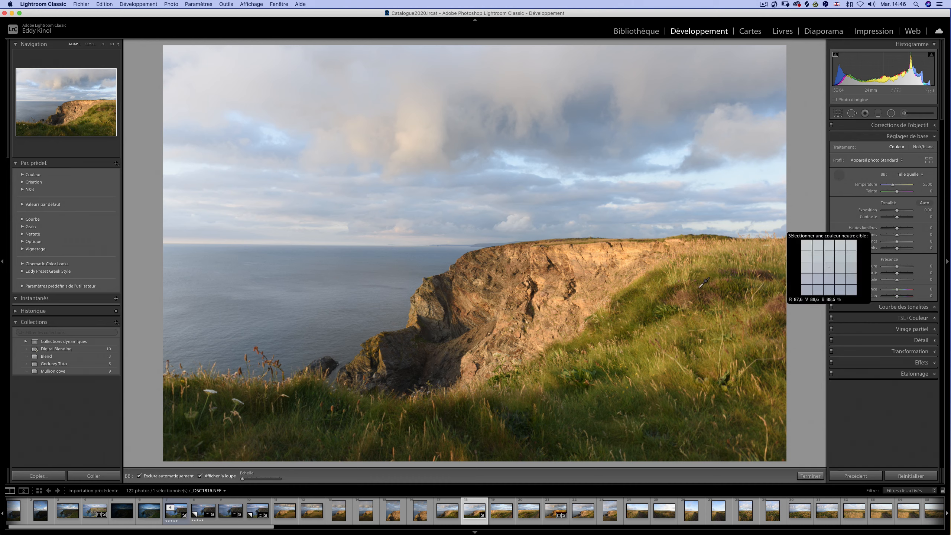
left_click(432, 151)
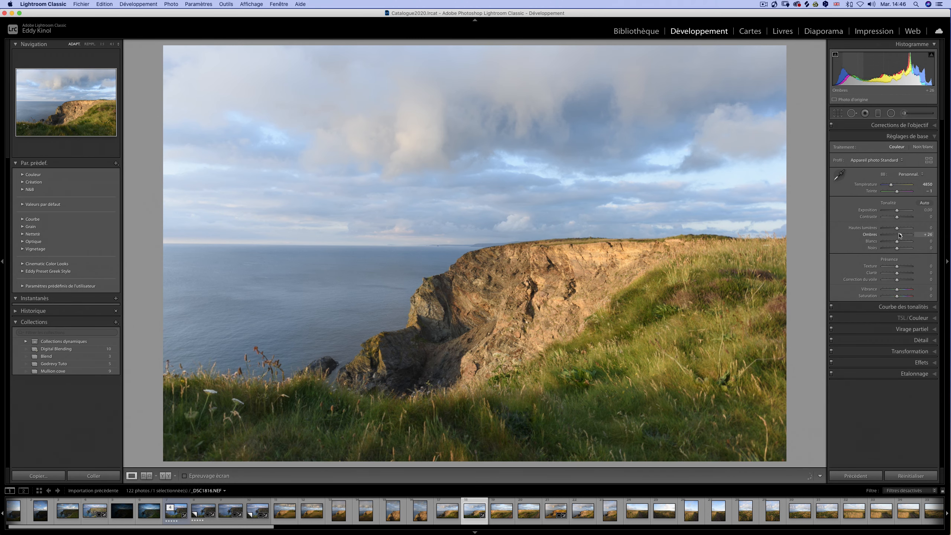
Set Hautes lumières to -37, Ombres to +35, Blancs to +18, Noirs to -13, Saturation to +6 and Température to 5360.
left_click_drag(897, 235, 880, 251)
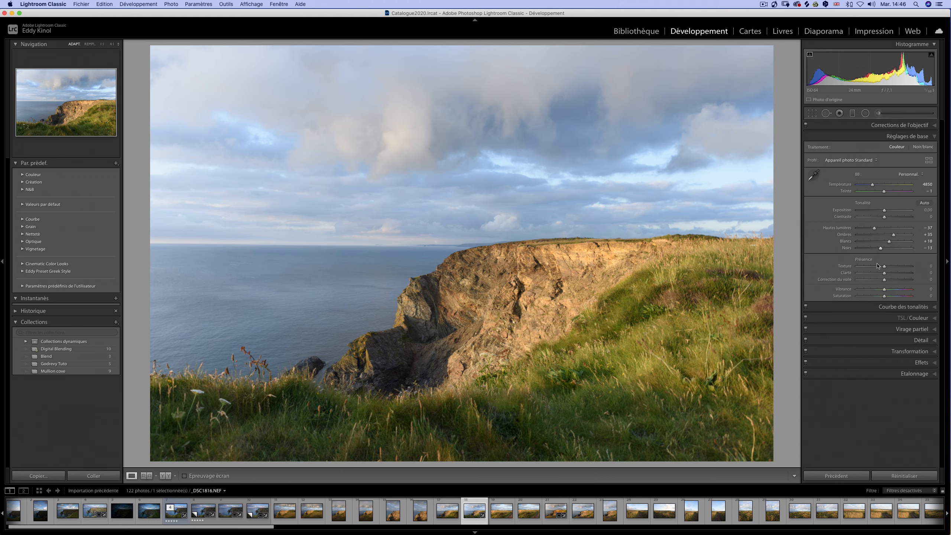
left_click_drag(885, 296, 887, 298)
key("backslash")
key("backslash")
left_click_drag(873, 187, 877, 186)
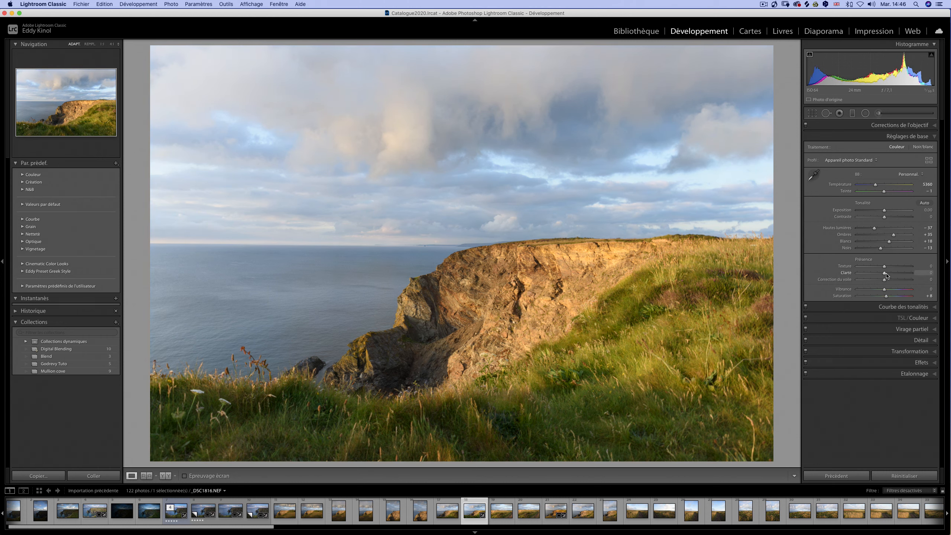
Try lowering the midtones on the blue channel's tone curve, and remove the added point.
left_click(933, 309)
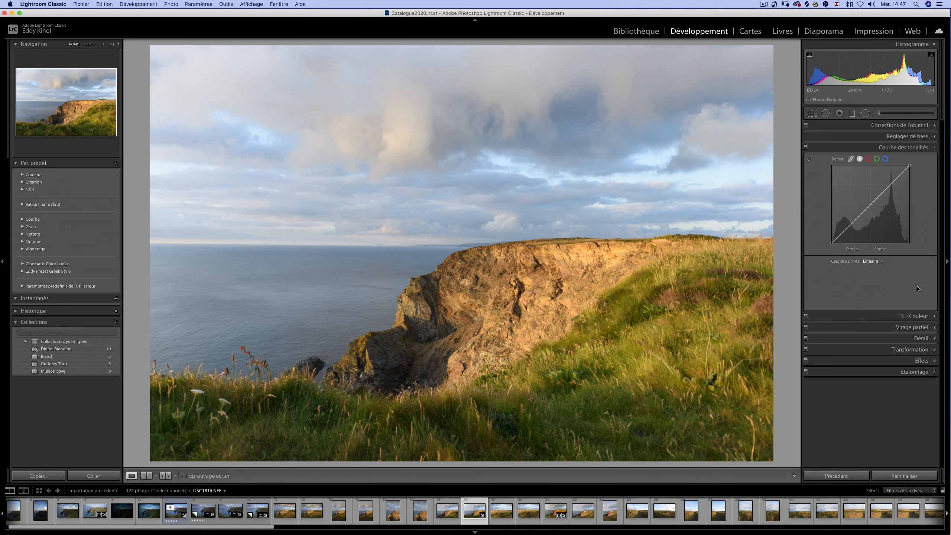
left_click(869, 160)
left_click(876, 160)
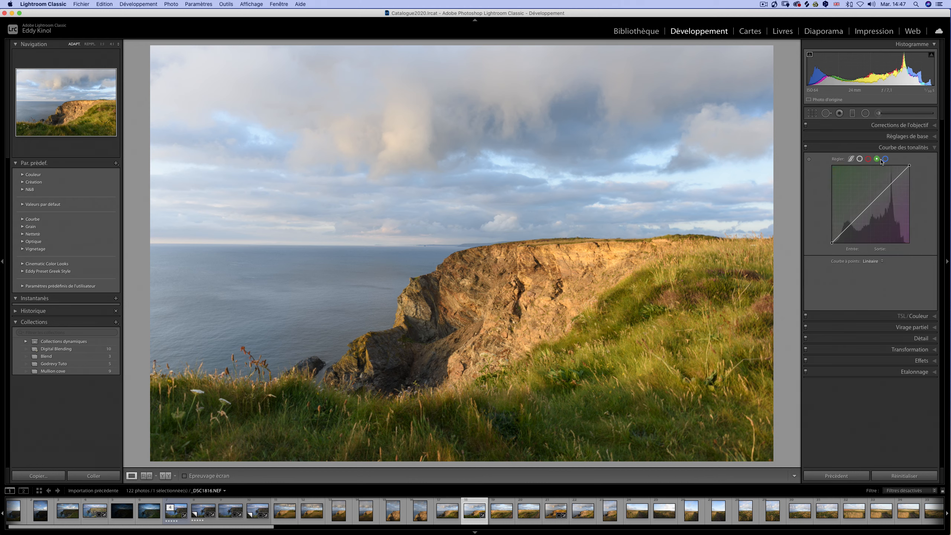
left_click(886, 160)
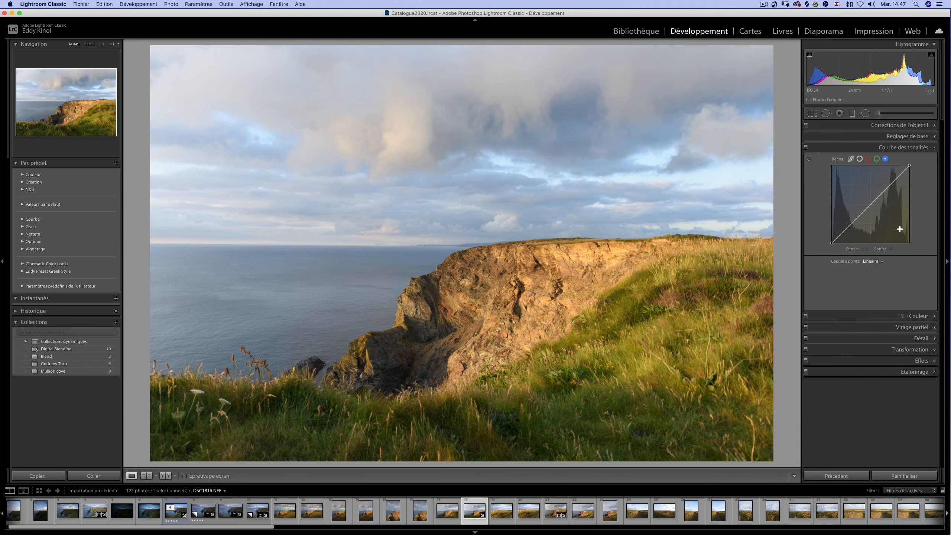
left_click_drag(875, 200, 874, 209)
double_click(874, 208)
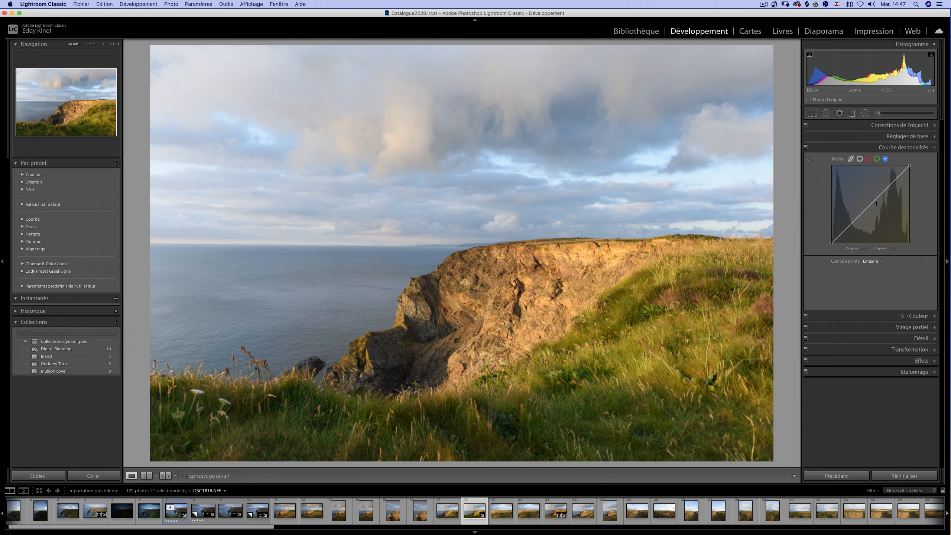
Try lowering and raising the midtones on the green channel's tone curve, and reset that channel.
left_click(876, 158)
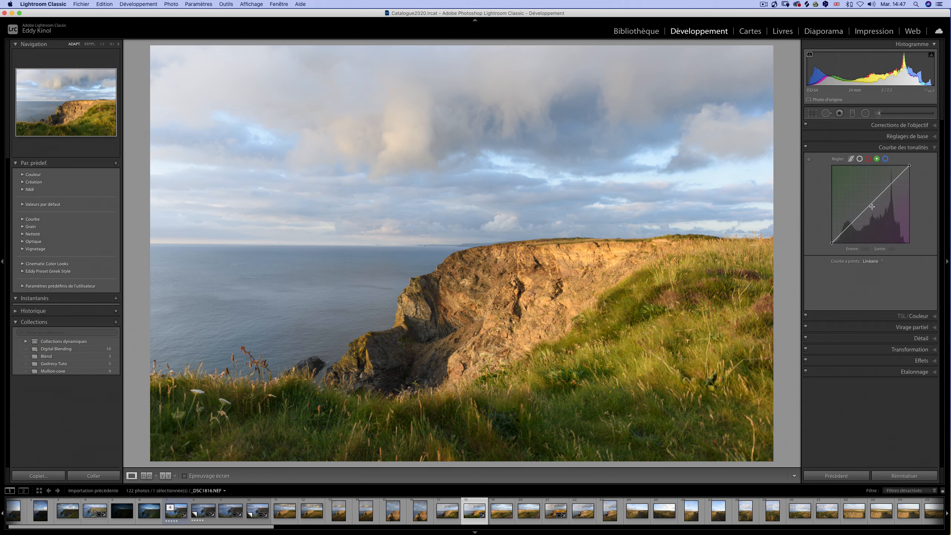
left_click(872, 208)
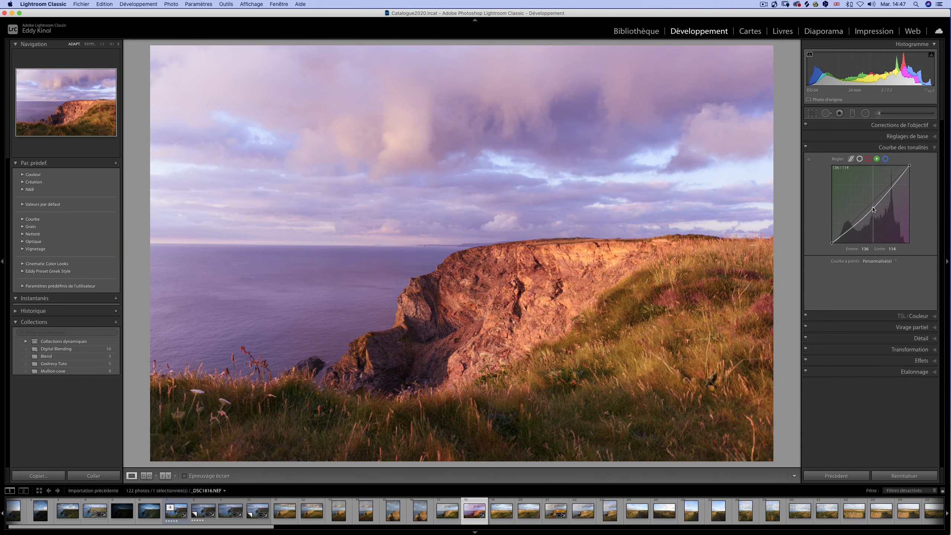
left_click_drag(872, 208, 870, 200)
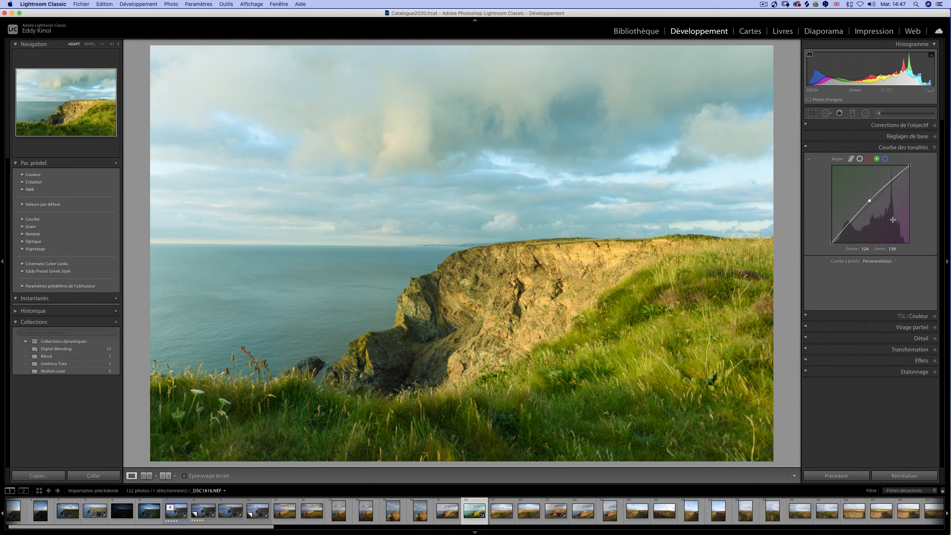
right_click(888, 211)
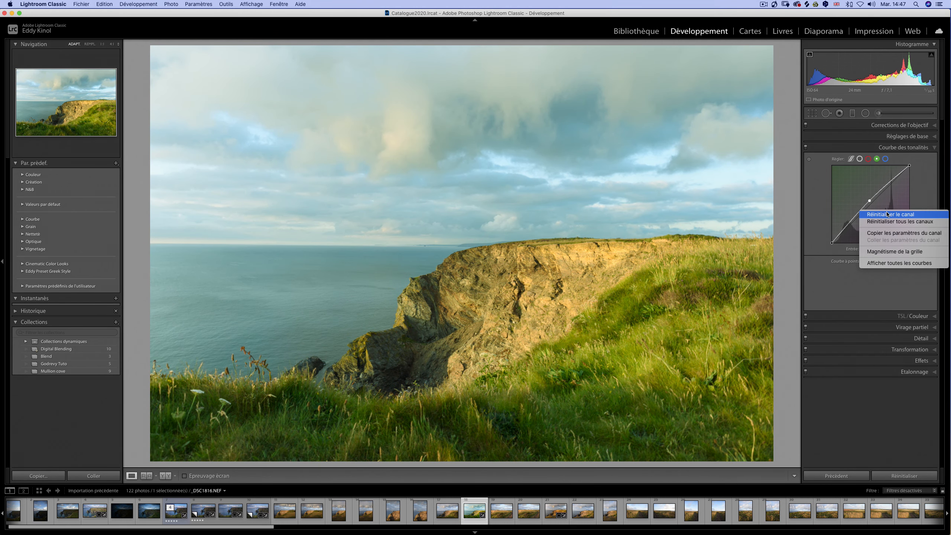
left_click(888, 214)
Try raising the midtones on the red channel's tone curve, and reset that channel.
left_click(867, 159)
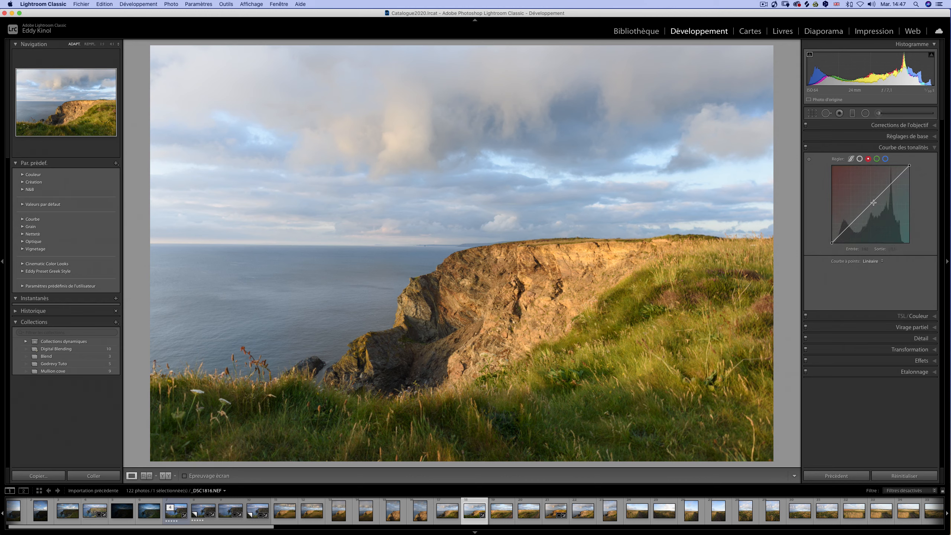
left_click_drag(874, 203, 869, 197)
right_click(880, 203)
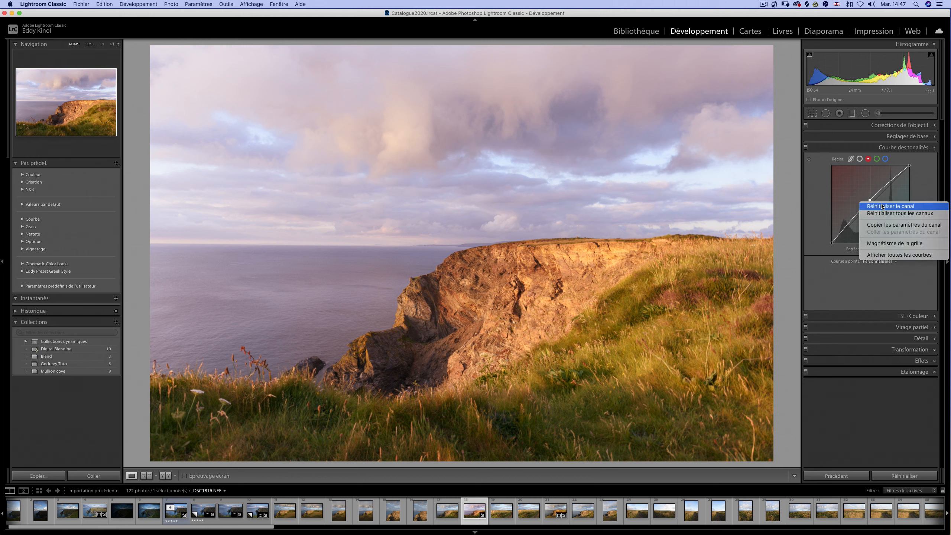
left_click(882, 207)
Try darkening the midtones on the combined point curve from input 143 to output 120, and remove that point.
left_click(860, 160)
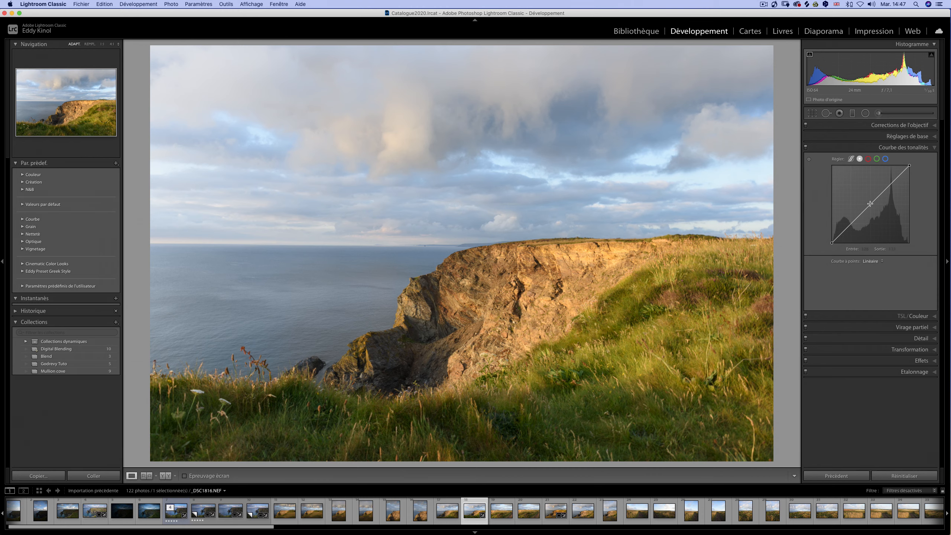
left_click_drag(870, 204, 877, 210)
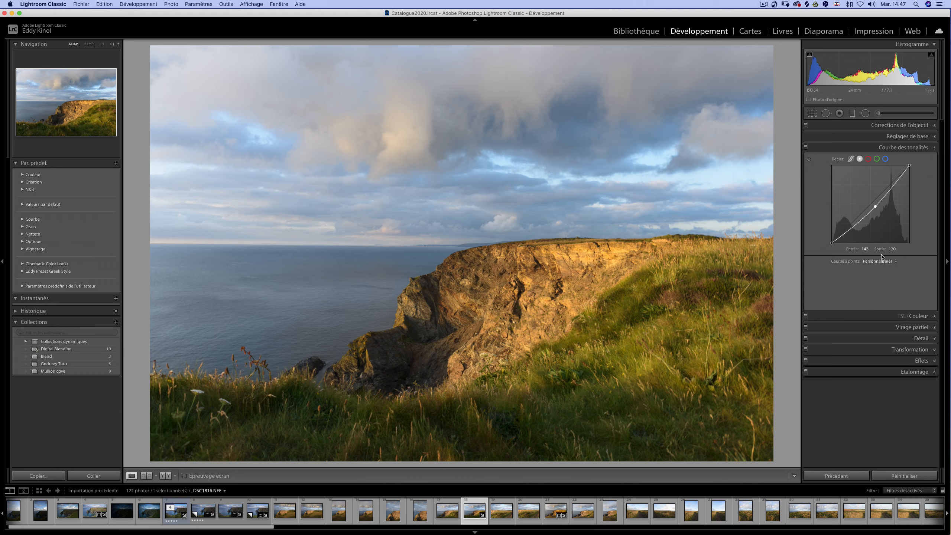
double_click(875, 206)
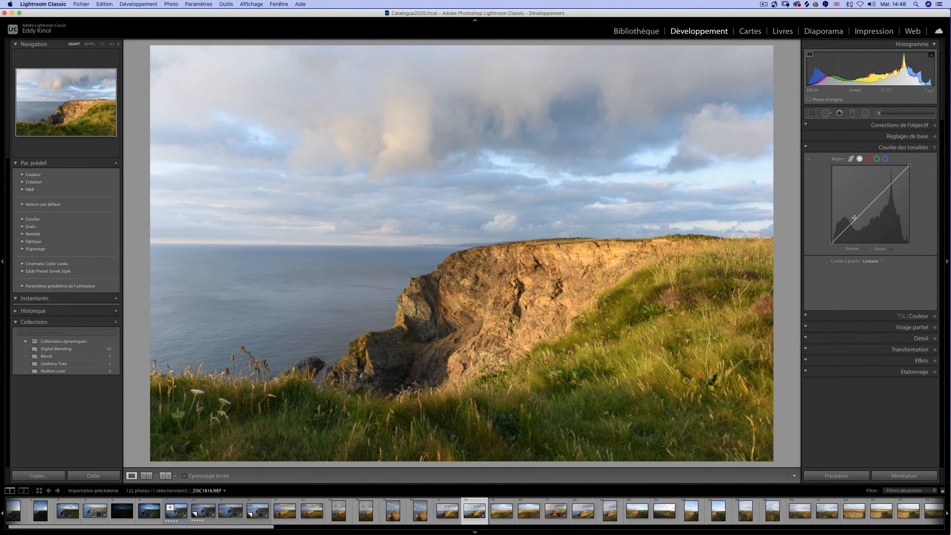
Try darkening the shadows with a point low on the combined point curve, and delete that control point.
left_click(855, 219)
left_click_drag(855, 219, 864, 224)
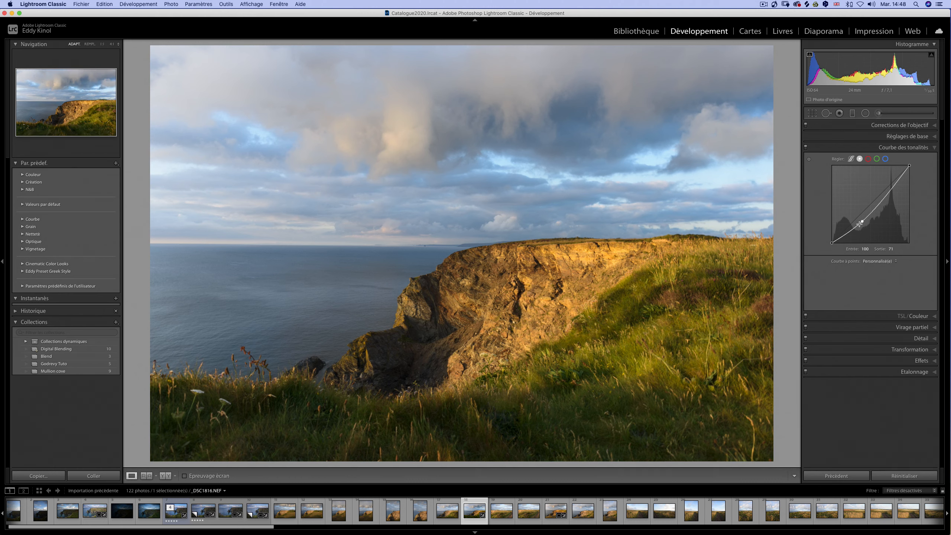
mouse_move(863, 223)
left_mouse_down()
mouse_move(855, 212)
mouse_move(862, 221)
left_mouse_up()
right_click(862, 218)
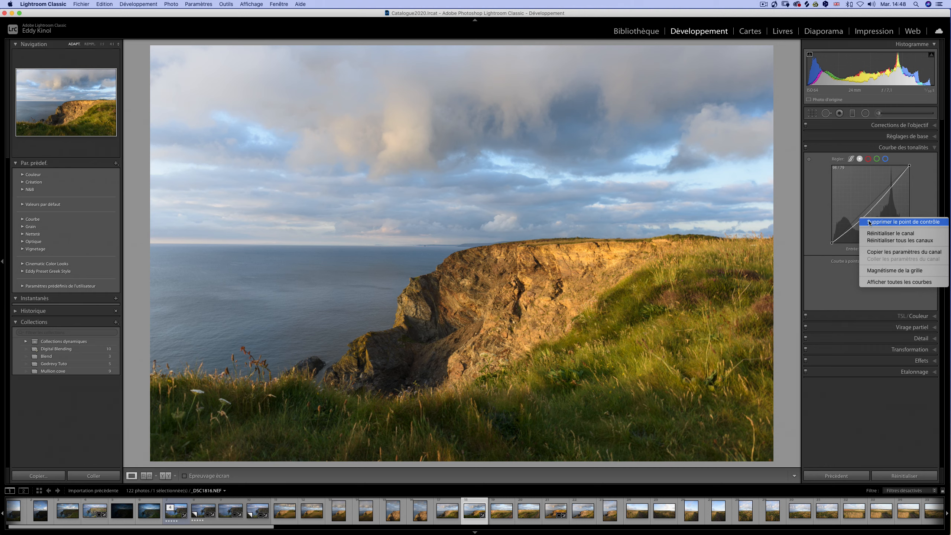
left_click(870, 222)
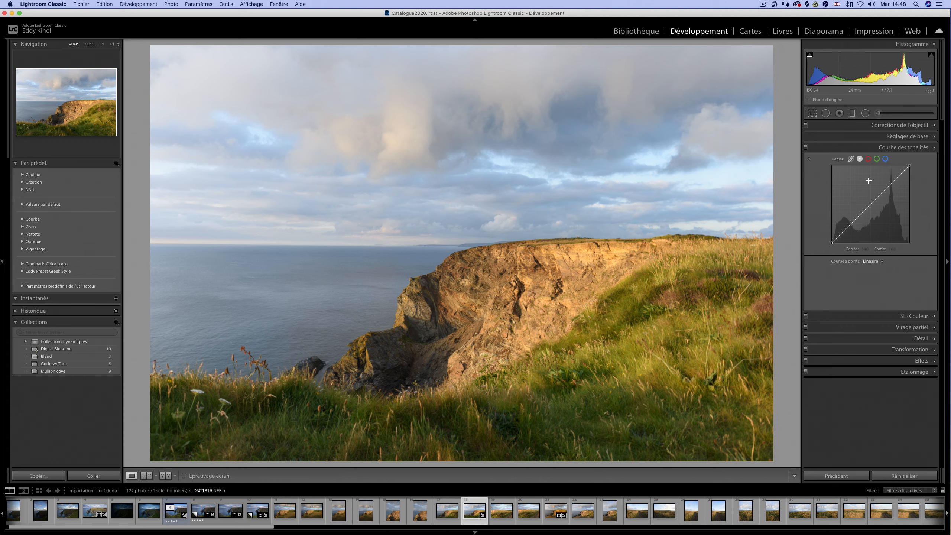
Set the parametric curve regions to Hautes lumières -15, Tons clairs -12, Tons sombres +16 and Ombres +31.
left_click(852, 159)
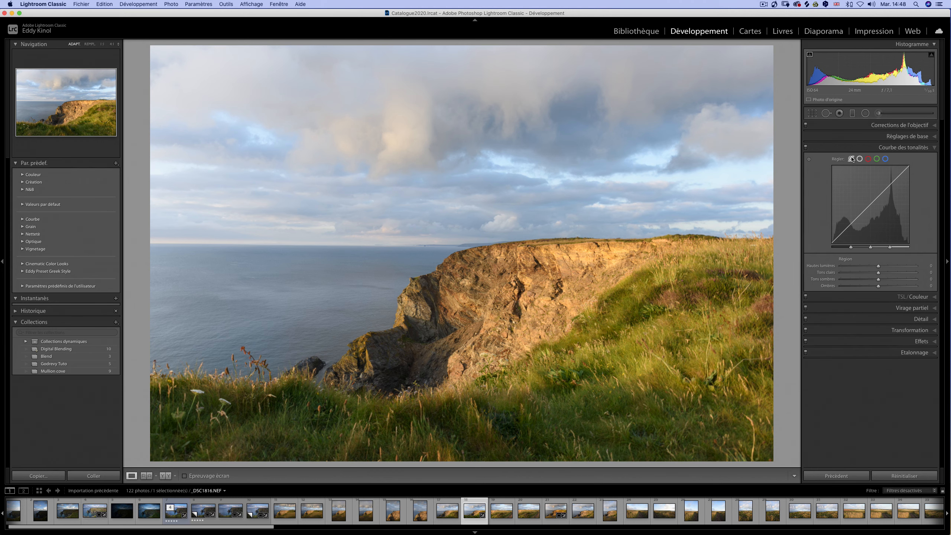
left_click(860, 160)
left_click(851, 160)
left_click(860, 159)
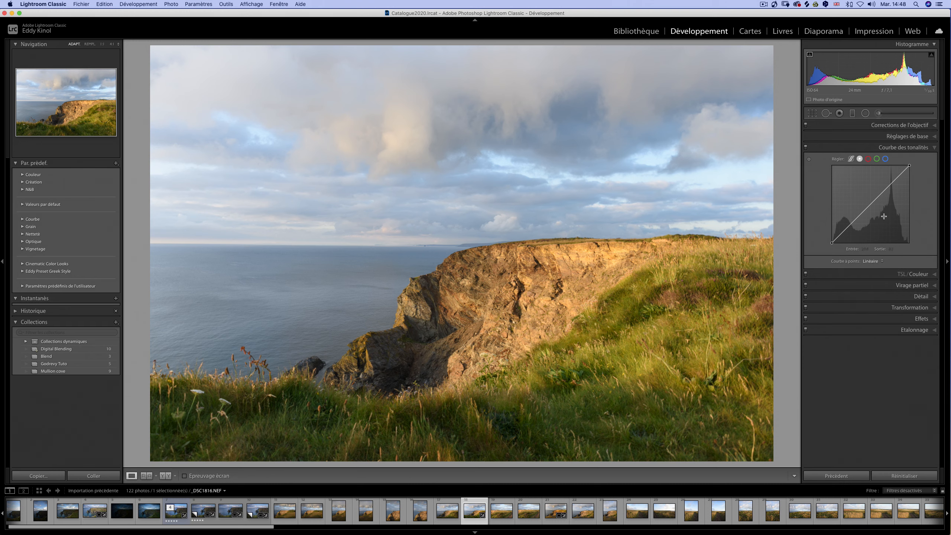
left_click(851, 159)
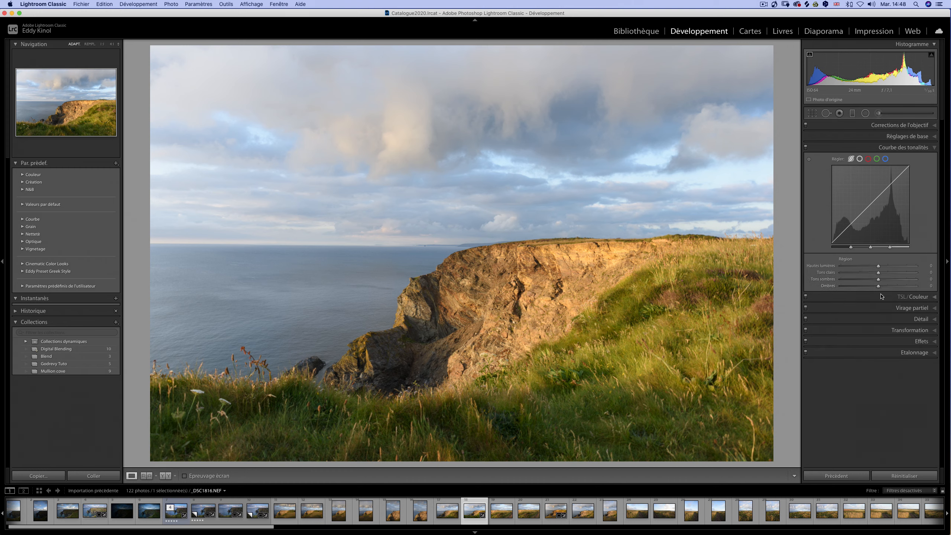
left_click_drag(878, 266, 895, 287)
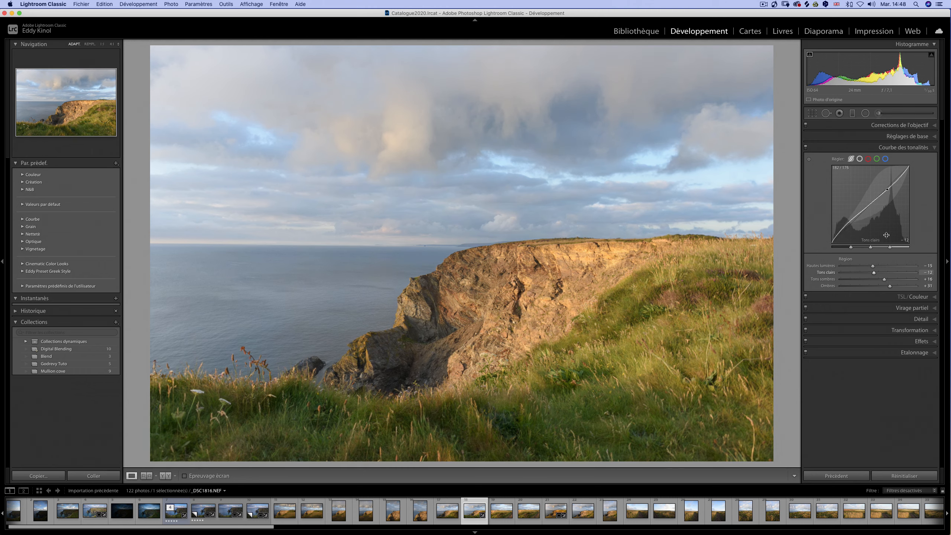
Shape an S-curve on the combined point curve: anchor the midtones, lower the shadows and raise input 175 to output 197.
left_click(859, 160)
left_click(859, 159)
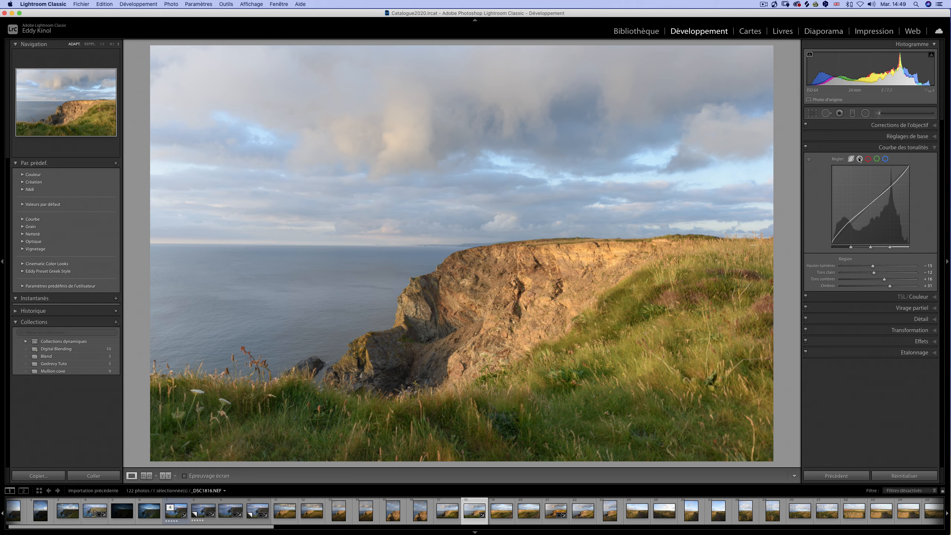
left_click(859, 159)
left_click(851, 160)
left_click(860, 160)
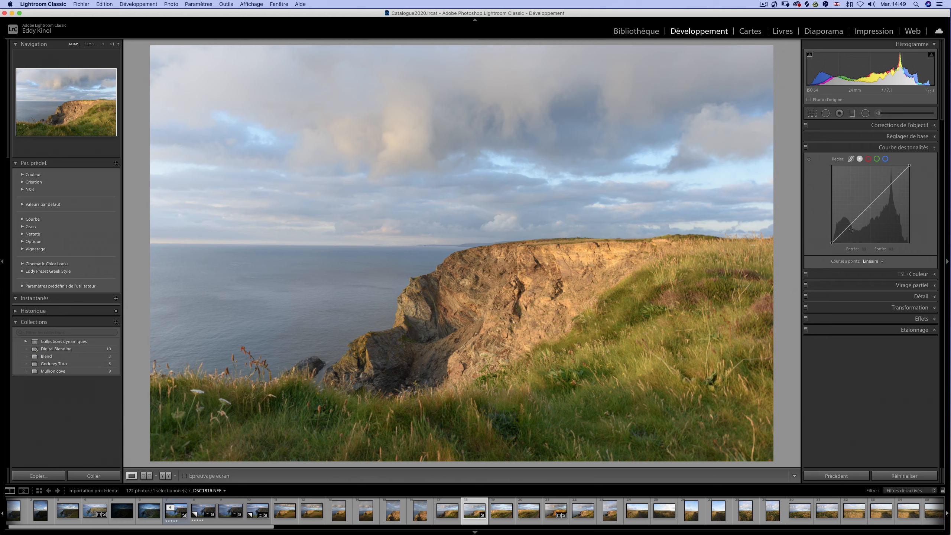
left_click(868, 205)
left_click_drag(855, 220, 853, 224)
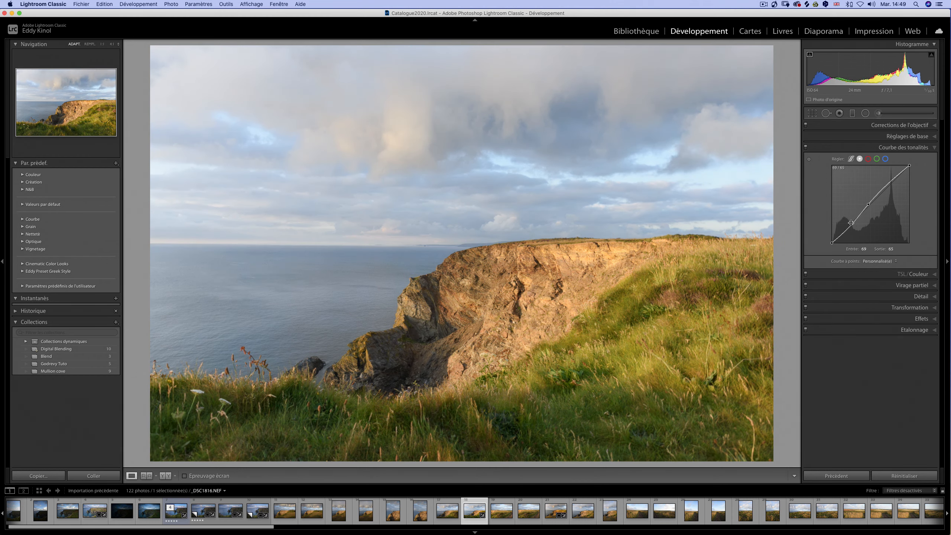
left_click_drag(888, 184, 882, 183)
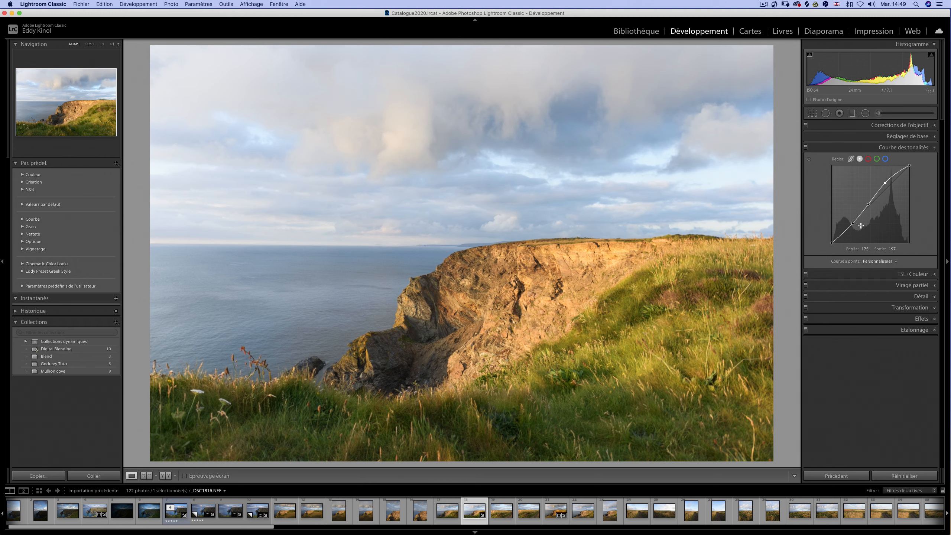
left_click_drag(852, 223, 855, 224)
Open the TSL / Couleur adjustments and compare the TSL layout with the Couleur layout.
left_click(934, 274)
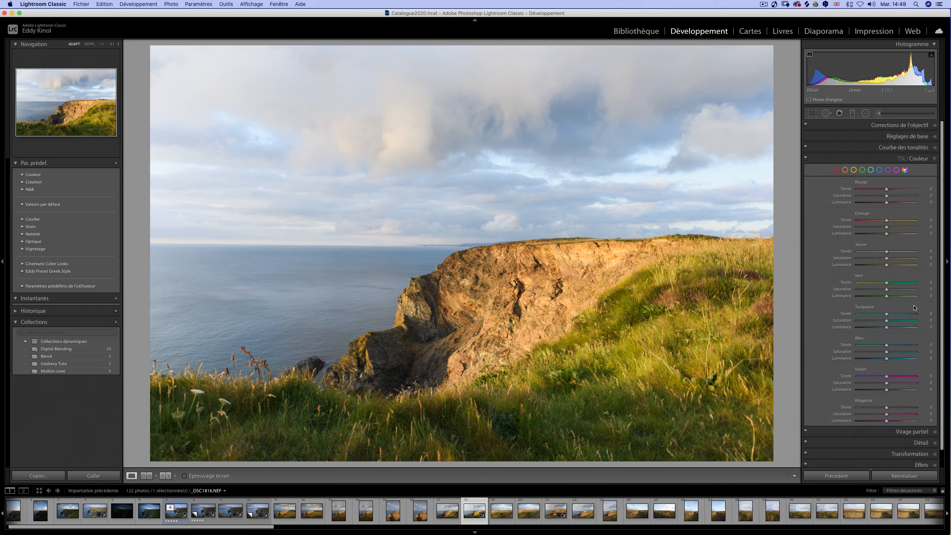
left_click(901, 159)
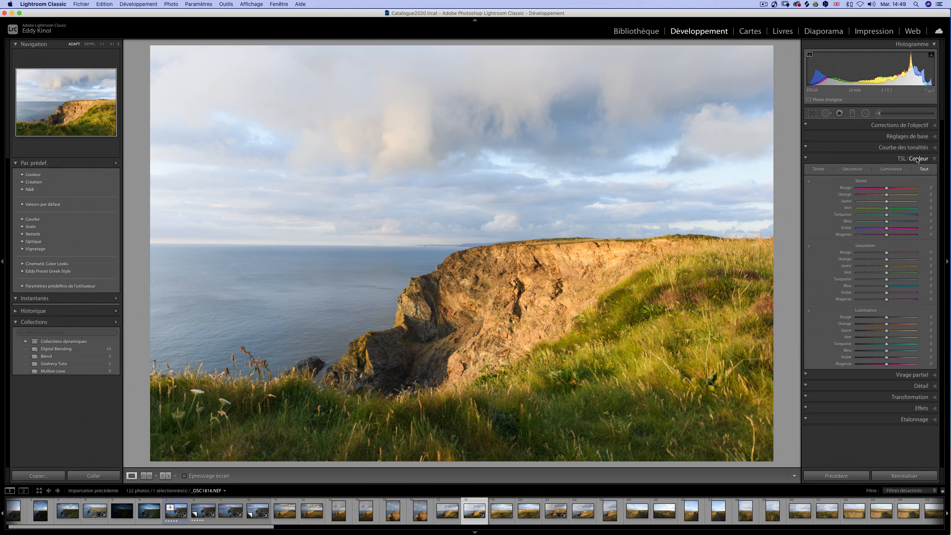
left_click(917, 159)
left_click(903, 158)
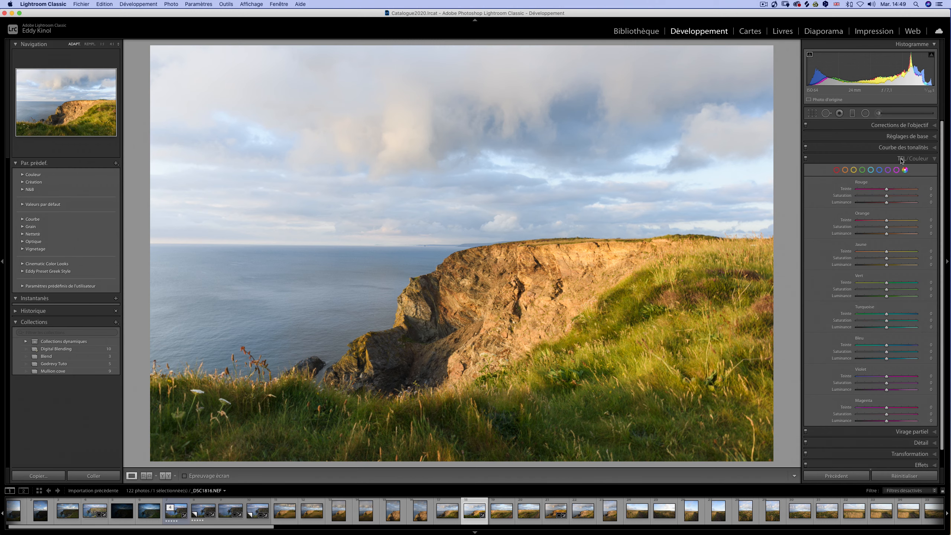
Paint the sunlit cliff face with the adjustment brush at a Débit of 77, and reset its Exposition to 0.00.
left_click(895, 114)
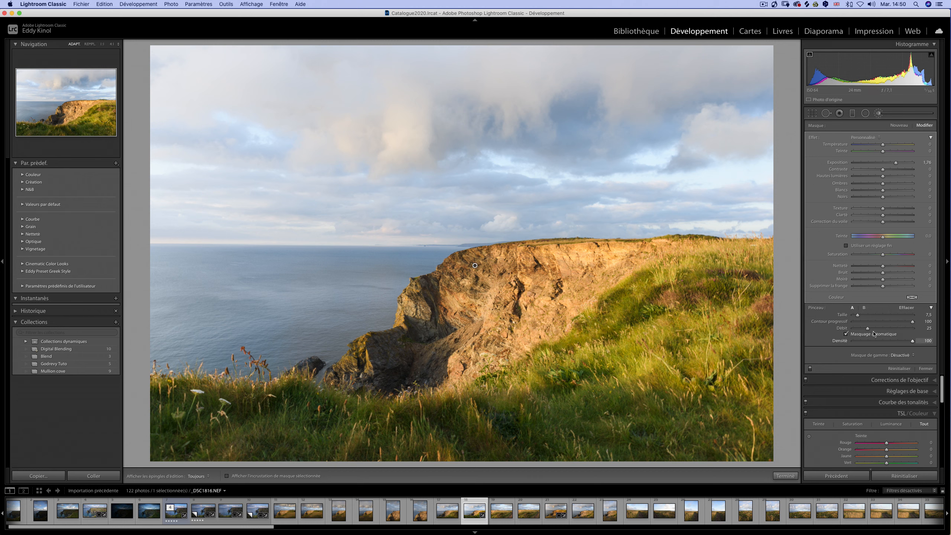
left_click_drag(867, 329, 899, 328)
key("h")
mouse_move(486, 281)
left_mouse_down()
mouse_move(463, 317)
mouse_move(447, 289)
mouse_move(471, 266)
mouse_move(510, 261)
mouse_move(474, 266)
mouse_move(519, 280)
mouse_move(504, 317)
mouse_move(538, 276)
mouse_move(528, 278)
mouse_move(557, 289)
mouse_move(566, 262)
mouse_move(615, 274)
mouse_move(531, 318)
mouse_move(477, 275)
mouse_move(423, 364)
mouse_move(517, 341)
mouse_move(458, 315)
mouse_move(600, 262)
mouse_move(482, 330)
mouse_move(517, 314)
left_mouse_up()
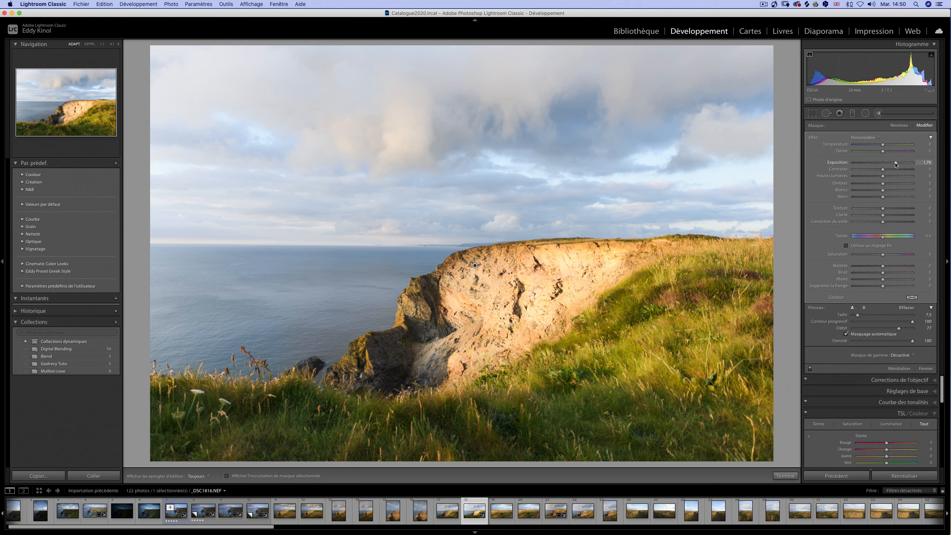
double_click(835, 168)
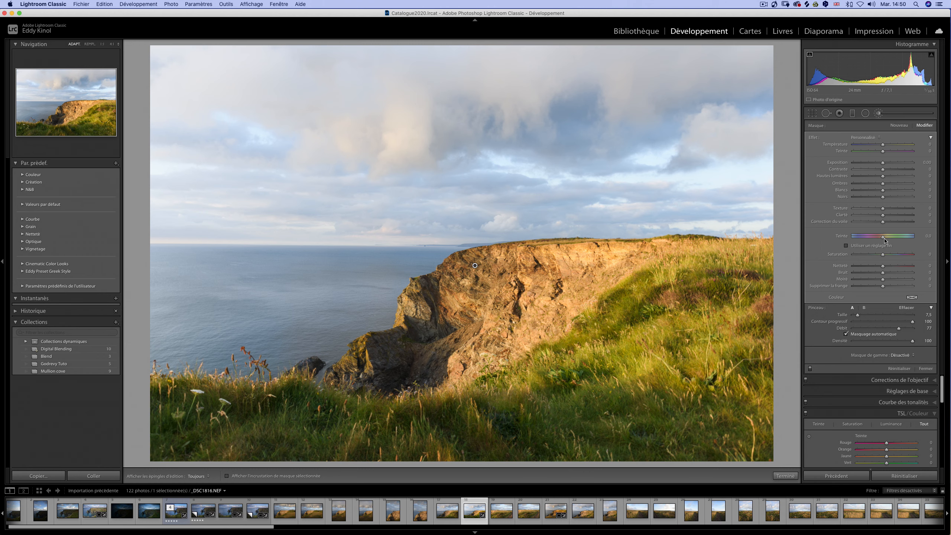
Try green and pink Teinte shifts on the brushed cliff, including with fine adjustment, and set Teinte to 10.2.
mouse_move(885, 240)
left_mouse_down()
mouse_move(908, 240)
mouse_move(860, 243)
mouse_move(892, 244)
left_mouse_up()
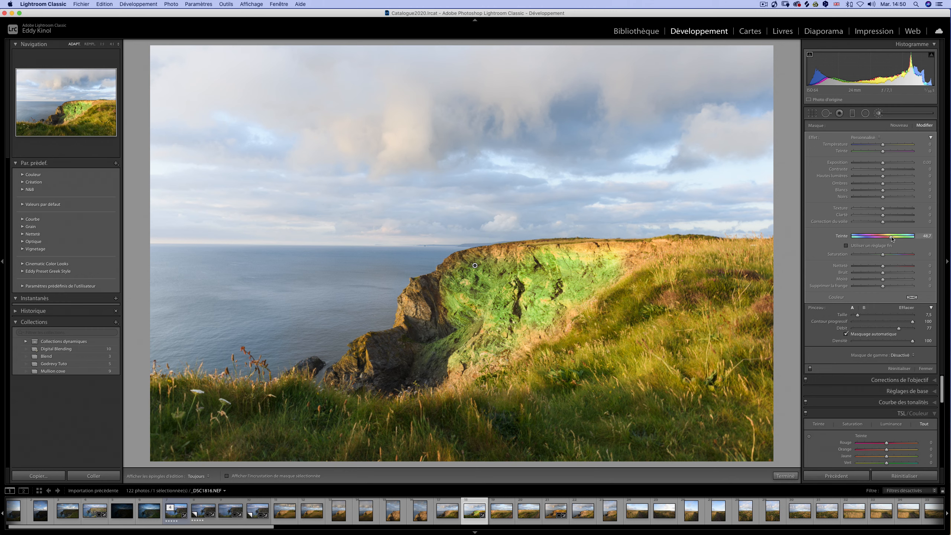
left_click_drag(891, 237, 883, 236)
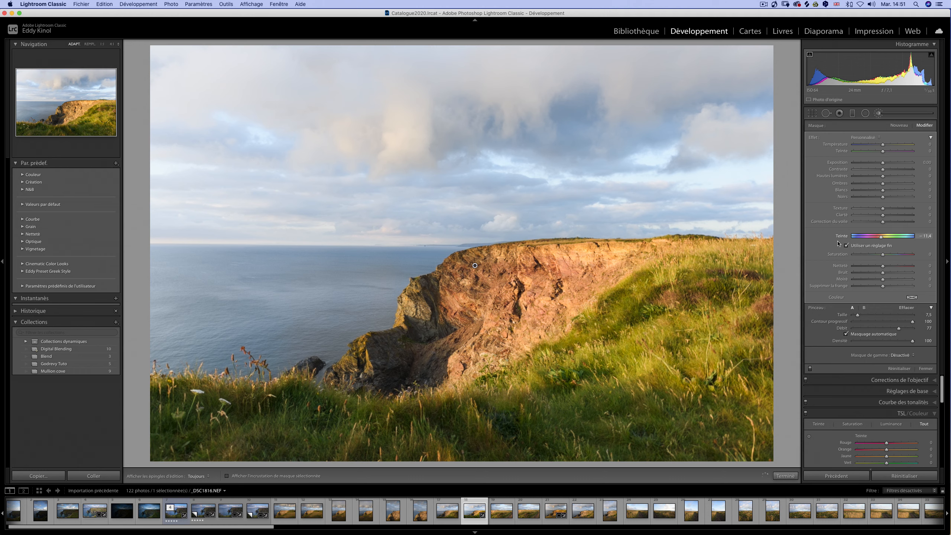
left_click_drag(754, 246, 758, 246)
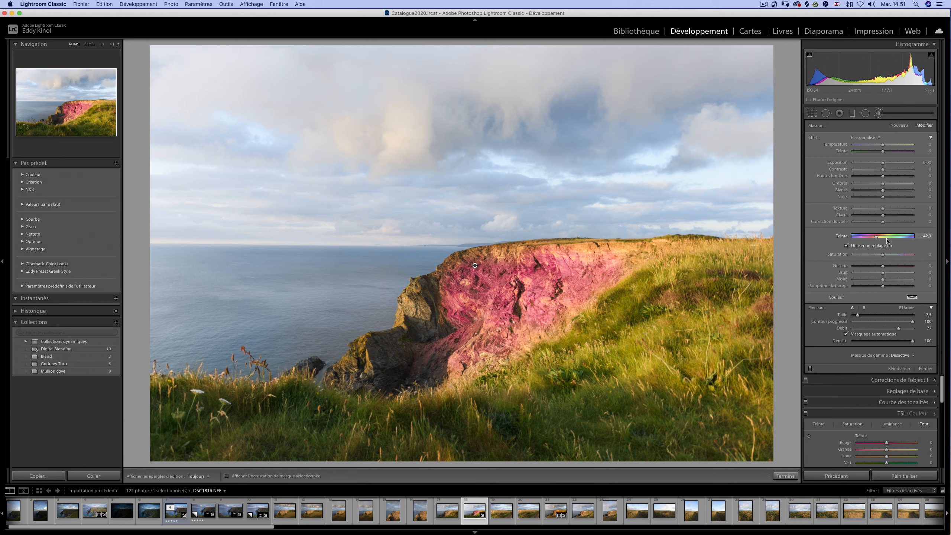
left_click_drag(883, 239, 884, 240)
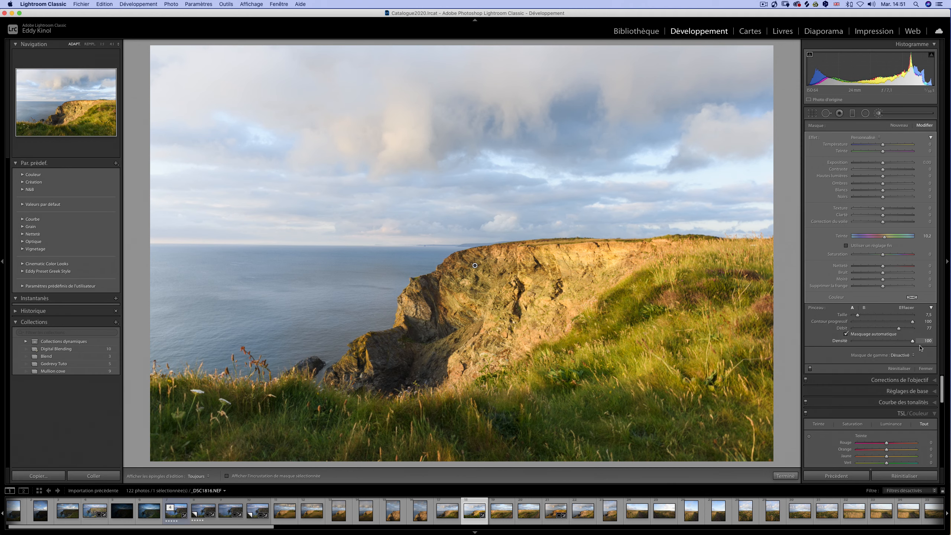
Limit the cliff brush with a Luminance range mask at Gamme 54/100 and Lissage 50, and try further Teinte shifts on it.
left_click(911, 356)
left_click(901, 369)
left_click(847, 368)
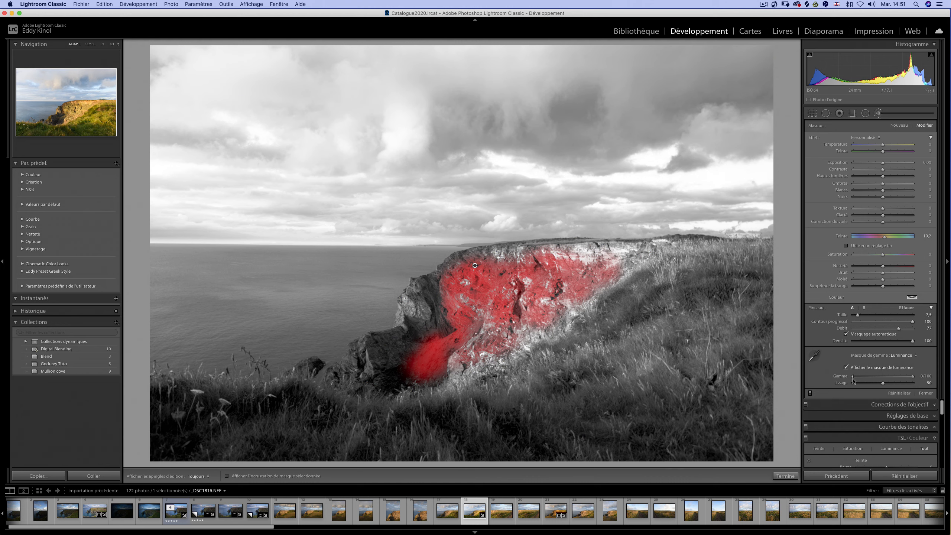
left_click_drag(853, 381, 882, 376)
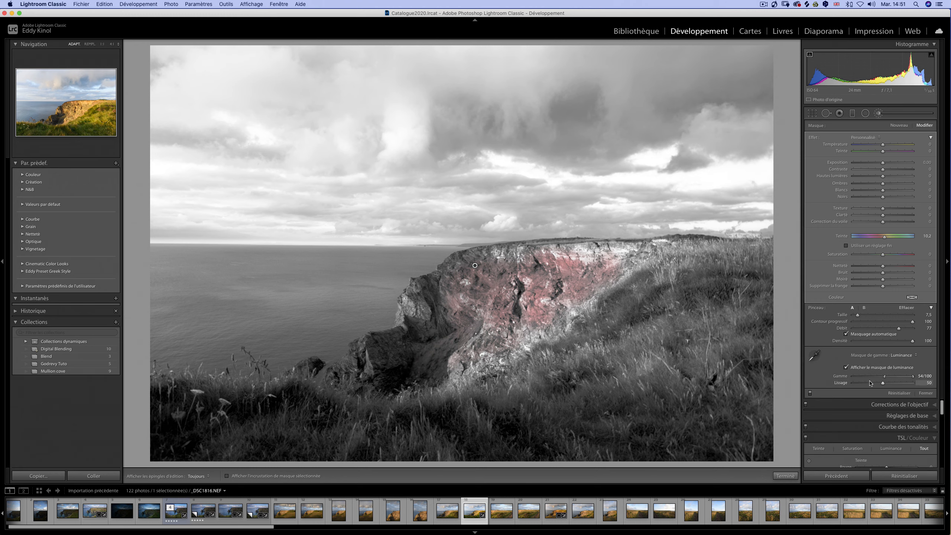
left_click(910, 383)
left_click_drag(878, 384, 861, 382)
left_click(885, 386)
left_click(847, 368)
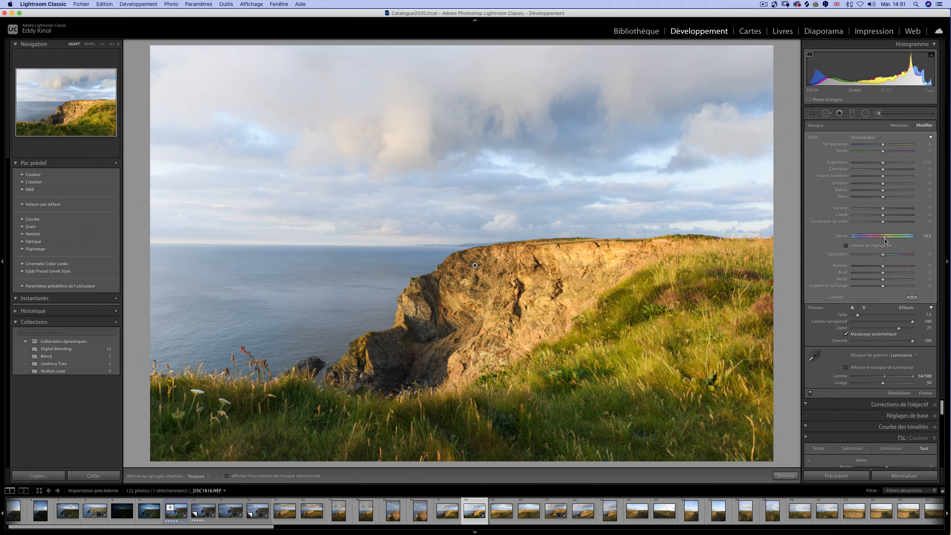
left_click_drag(886, 237, 879, 238)
left_click_drag(886, 240, 888, 240)
Try red and green Teinte shifts in an Inverser-enabled radial filter over the cliff and grassy slope, and delete the filter.
left_click(852, 113)
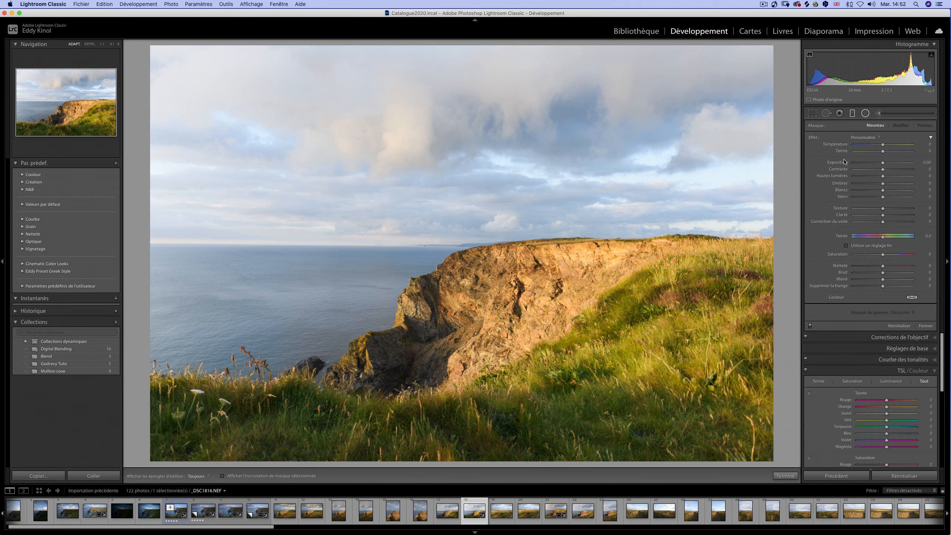
left_click_drag(474, 348, 647, 437)
left_click_drag(528, 336, 627, 341)
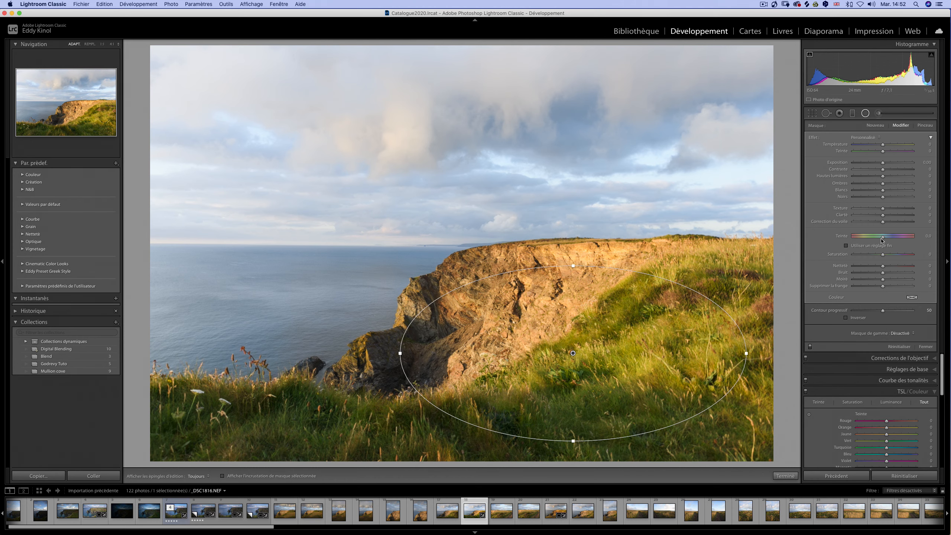
mouse_move(882, 237)
left_mouse_down()
mouse_move(863, 238)
mouse_move(879, 238)
left_mouse_up()
left_click(854, 317)
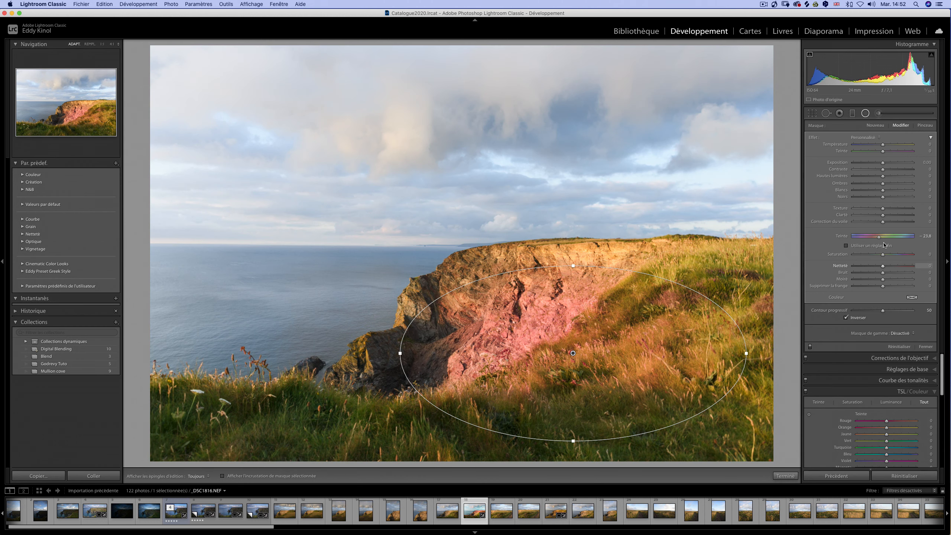
mouse_move(878, 237)
left_mouse_down()
mouse_move(896, 238)
mouse_move(889, 242)
left_mouse_up()
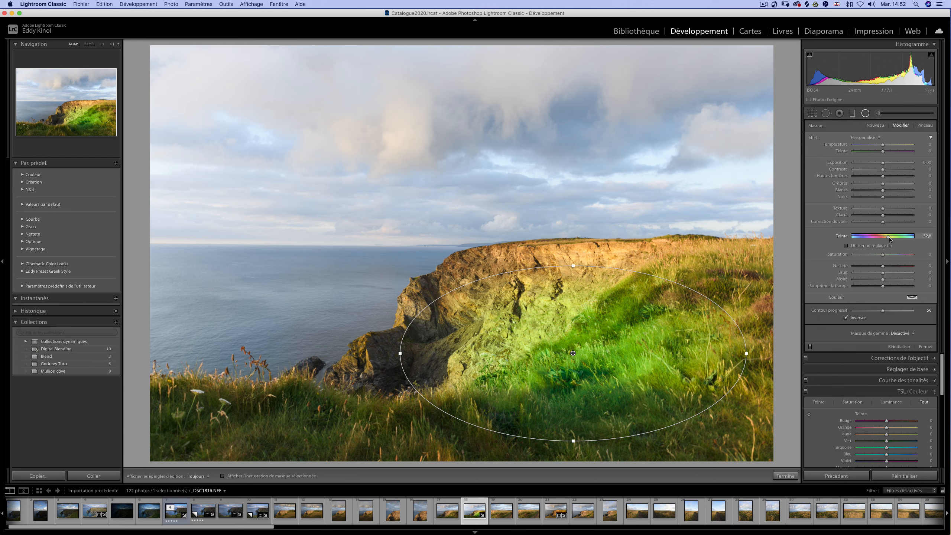
left_click_drag(886, 237, 888, 239)
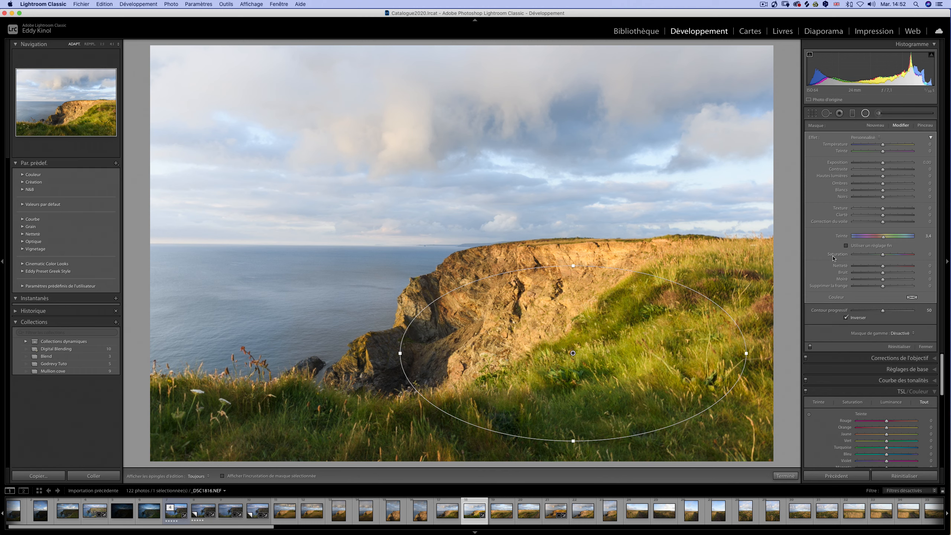
key("Delete")
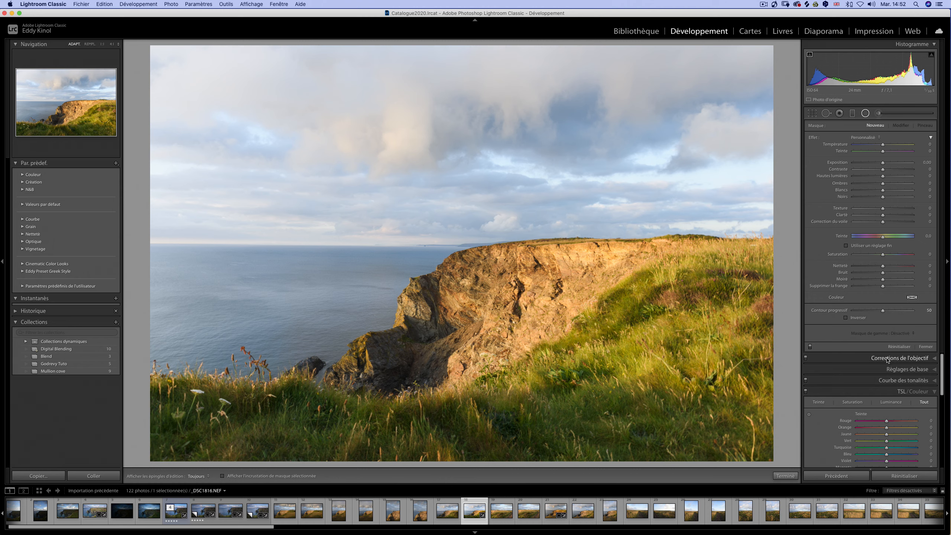
Cycle through the crop tool's composition guide overlays and leave the centred cross displayed.
left_click(812, 113)
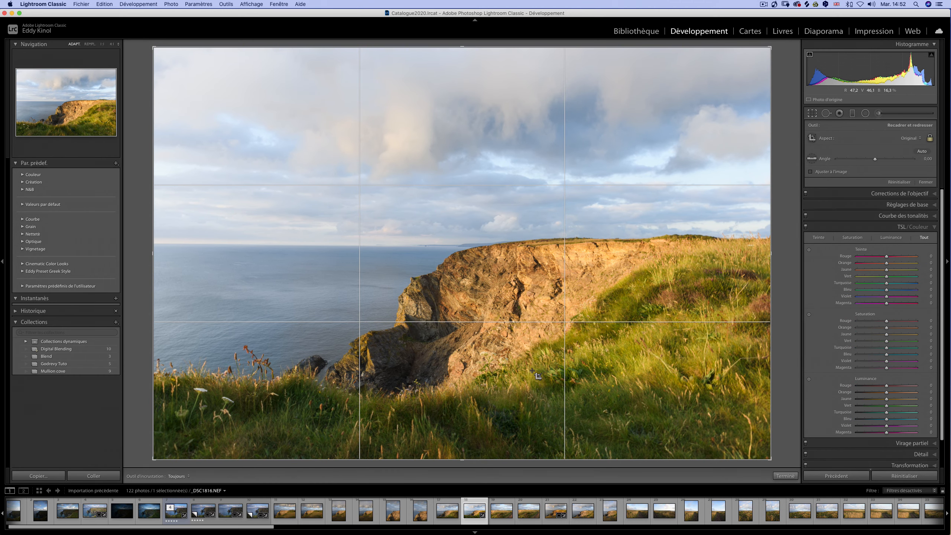
key("o")
key("o")
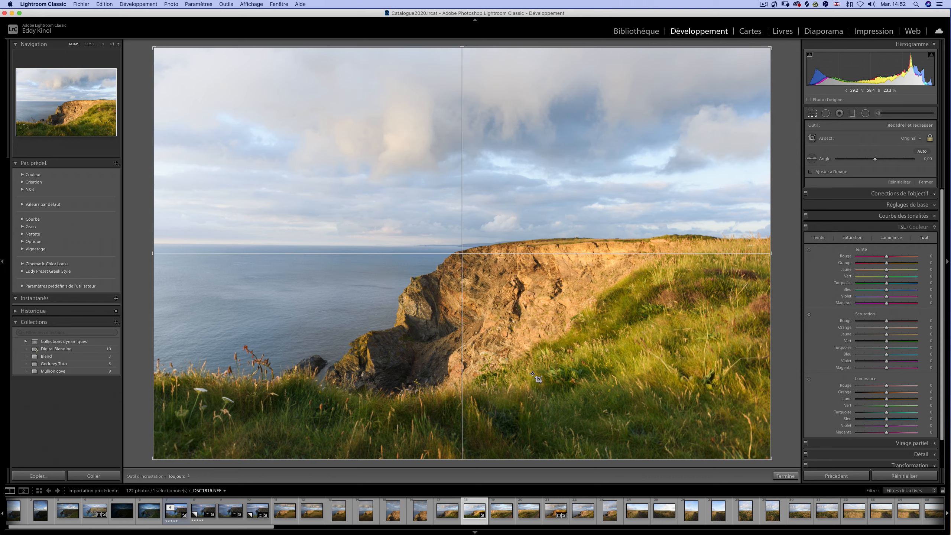
key("o")
key("o")
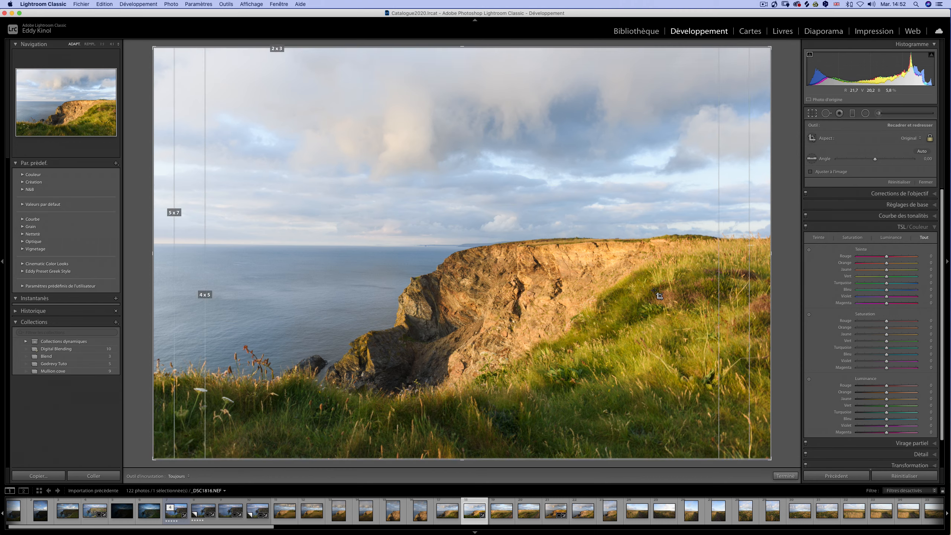
key("o")
key("o")
key("o")
key("o")
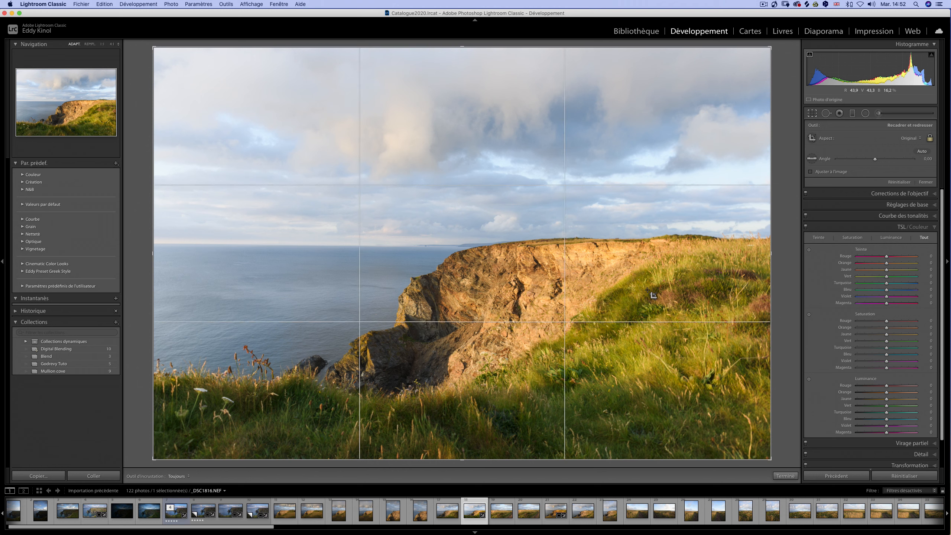
key("o")
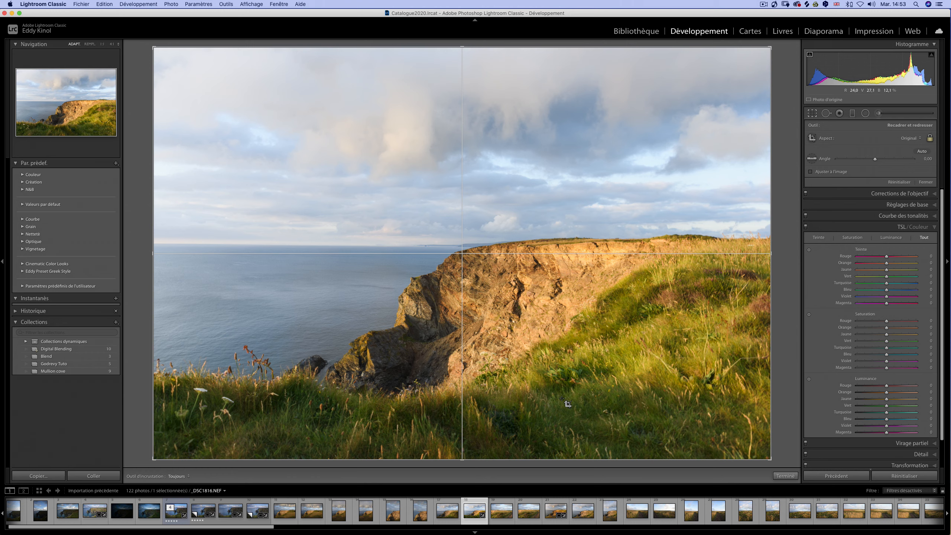
Straighten the photo along the sea horizon to an angle of -0.62 and apply the crop.
left_click(811, 159)
left_click_drag(156, 243, 162, 244)
left_click_drag(457, 234, 464, 249)
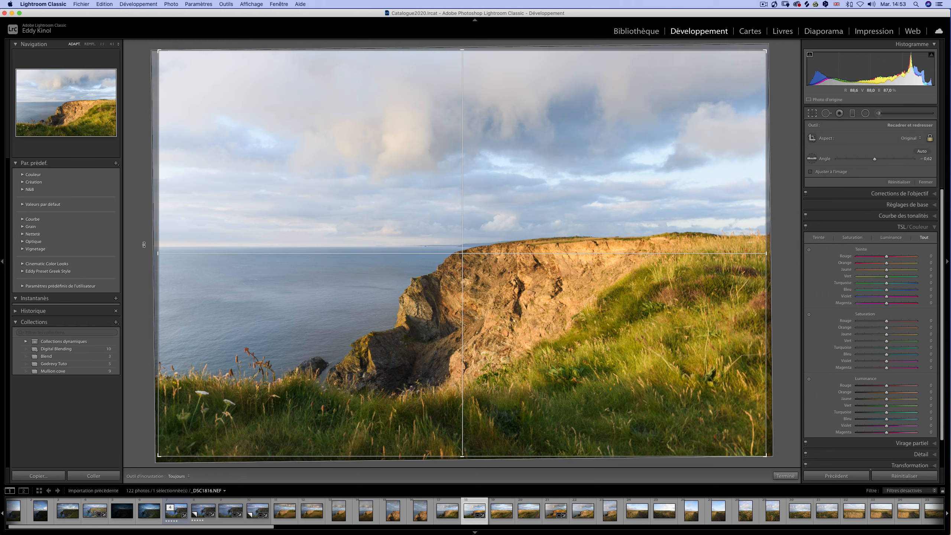
key("Return")
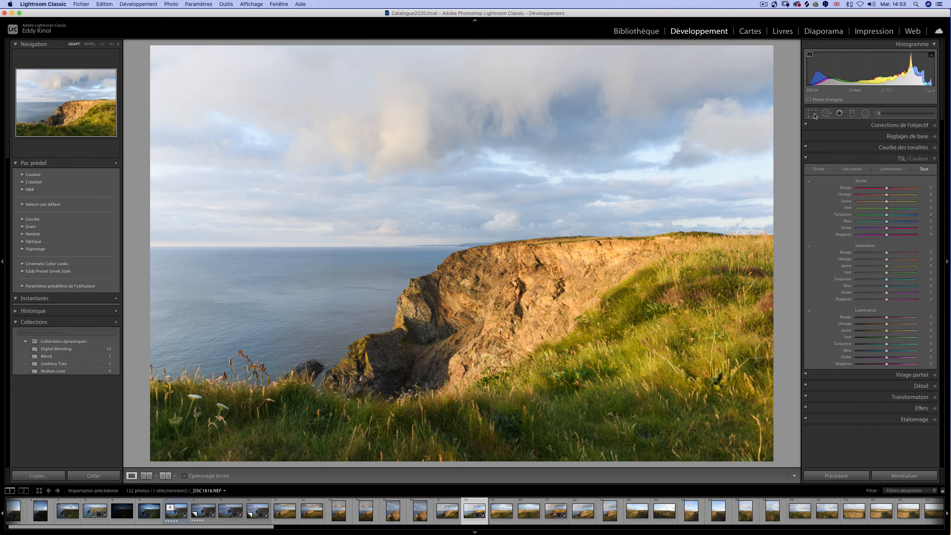
Add a graduated filter over the sky with Exposition -0.54 and extend it down to the horizon.
left_click(856, 113)
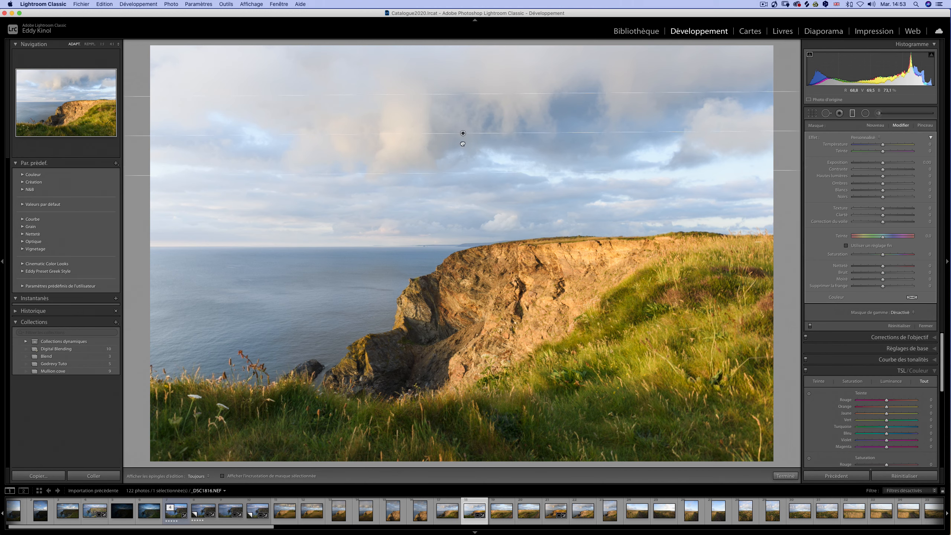
left_click_drag(460, 187, 459, 225)
left_click_drag(839, 163, 826, 167)
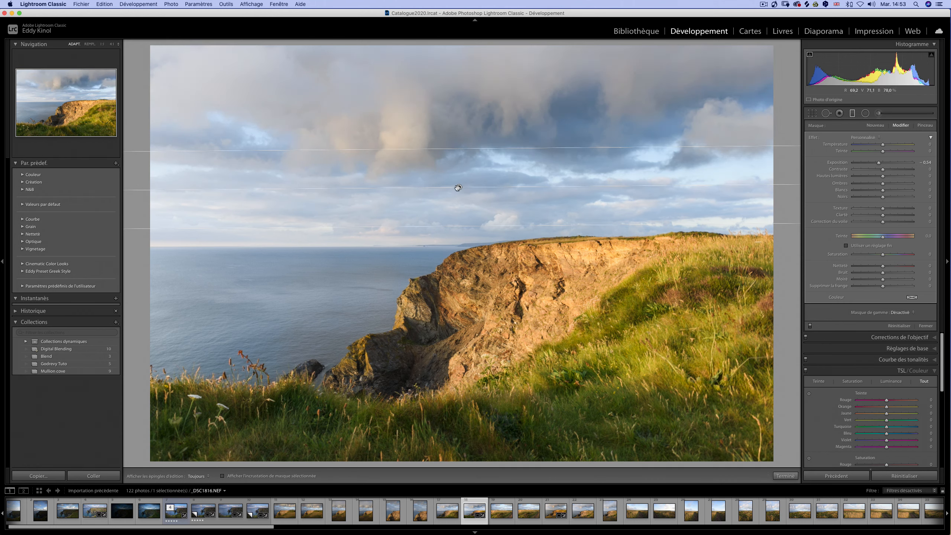
left_click_drag(460, 186, 458, 221)
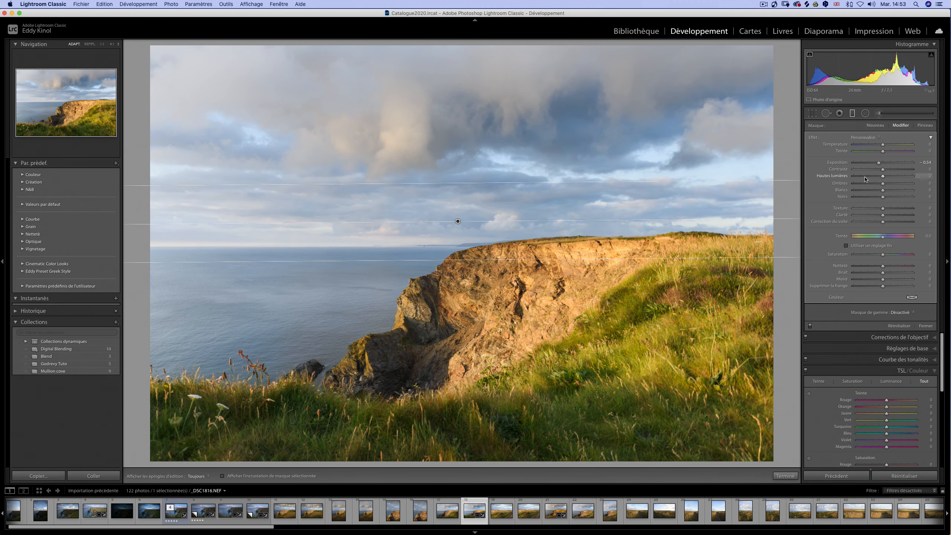
Set the sky gradient's Exposition to -0.41 and Teinte to 7.9, reduce its Hautes lumières, and move it slightly lower.
mouse_move(880, 176)
left_mouse_down()
mouse_move(870, 177)
mouse_move(879, 164)
left_mouse_up()
left_click_drag(458, 221, 456, 235)
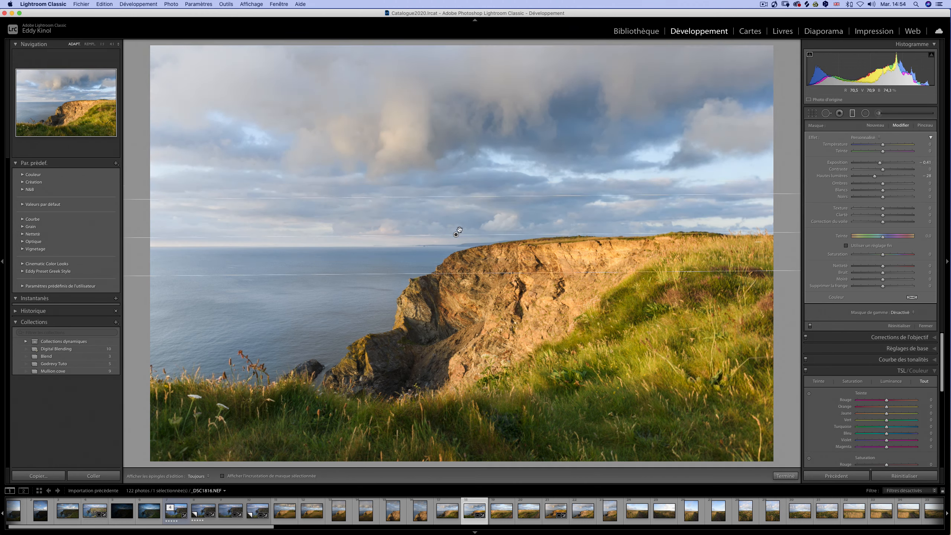
left_click_drag(883, 236, 885, 240)
left_click_drag(456, 236, 456, 240)
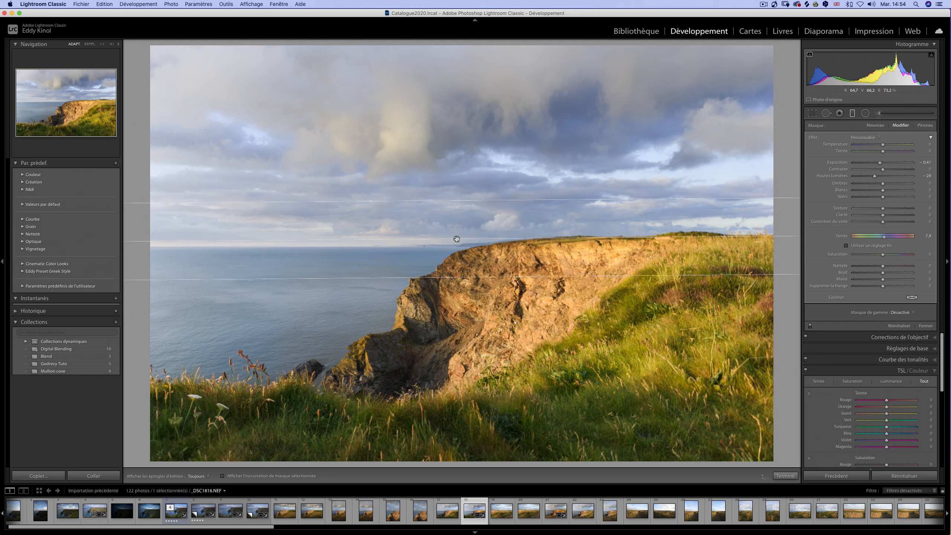
Extend the sky gradient below the horizon, restrict it with a Luminance range mask at Gamme 35/100, and set Hautes lumières to -11.
left_click(901, 312)
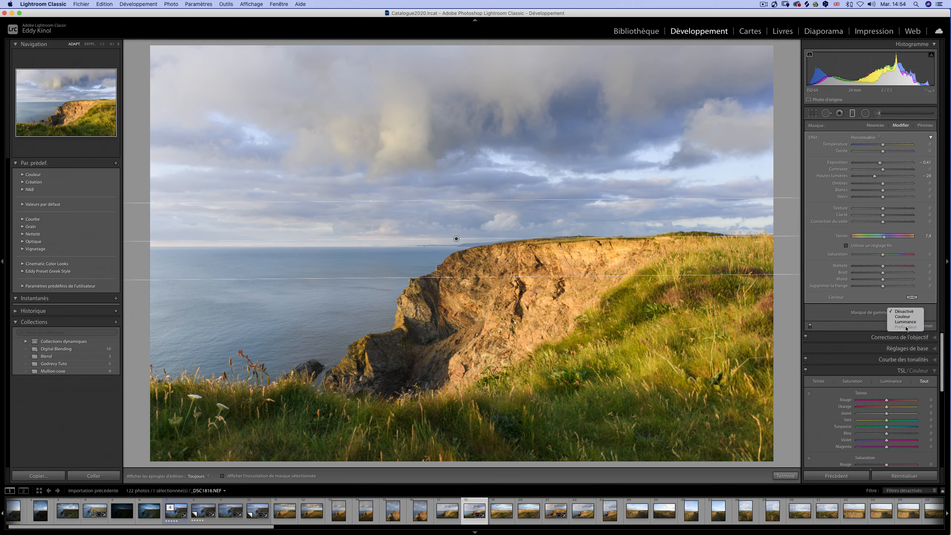
left_click(907, 324)
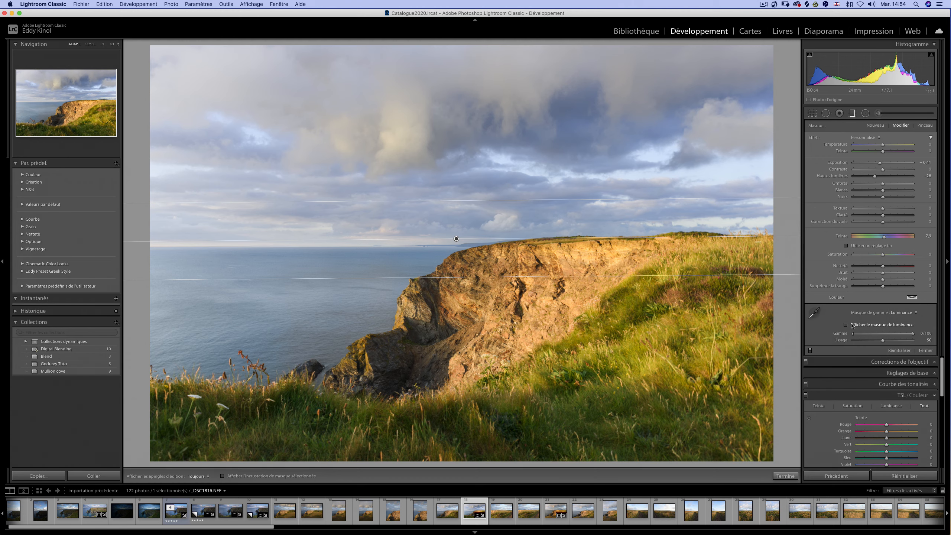
left_click(847, 324)
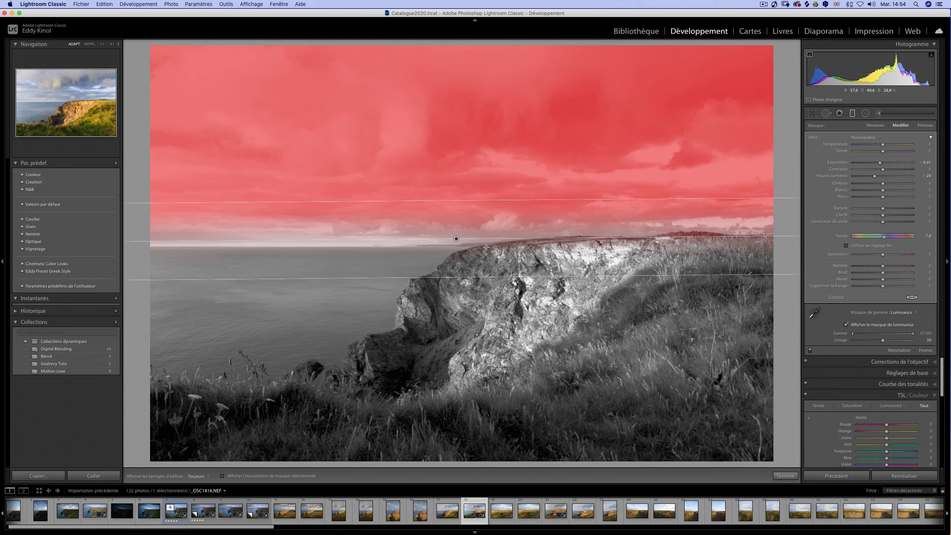
left_click_drag(457, 239, 457, 254)
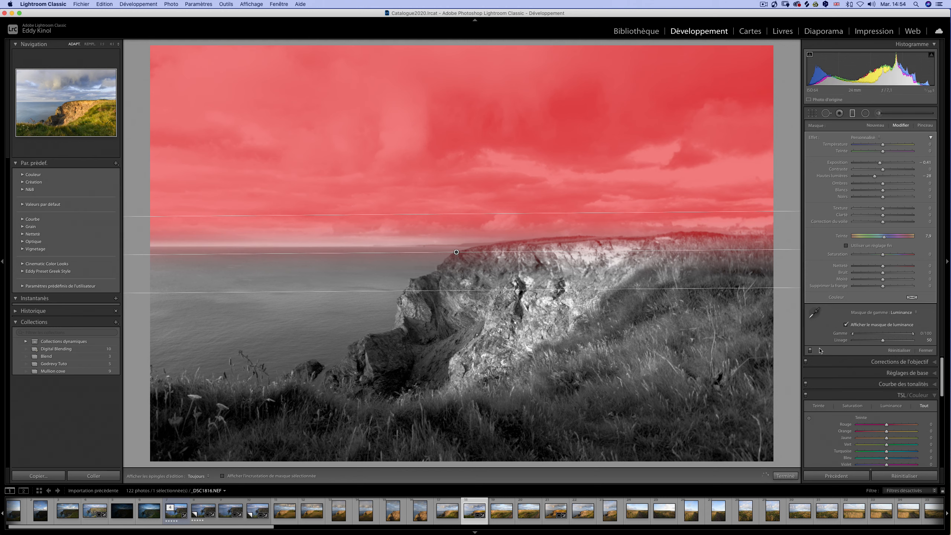
left_click_drag(852, 335, 875, 334)
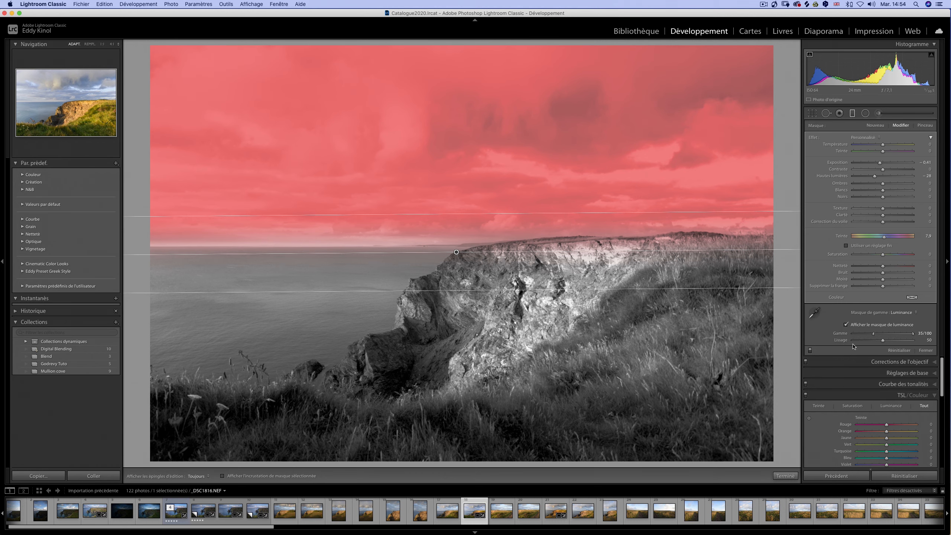
left_click(846, 325)
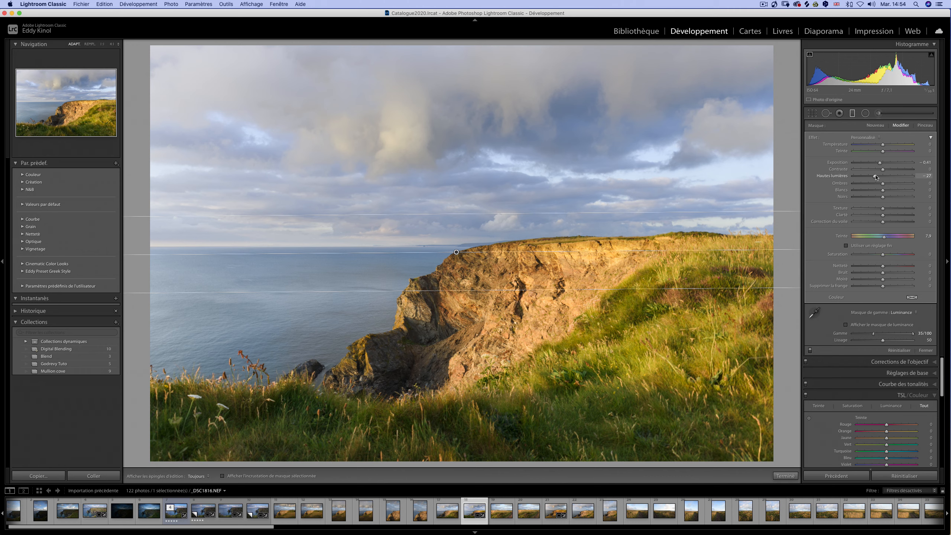
left_click_drag(876, 178, 880, 177)
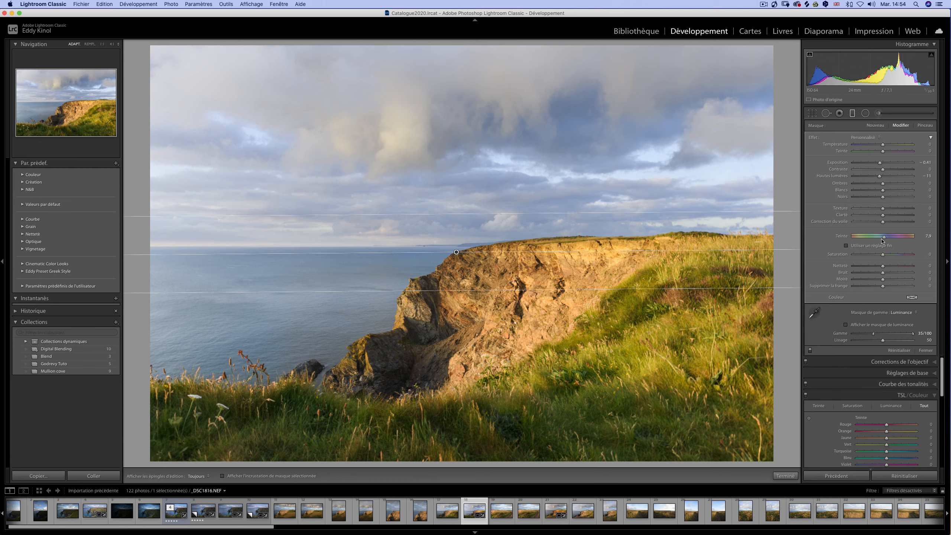
Try the sky gradient's Teinte adjustment with and without the Utiliser un réglage fin option, leaving the option enabled.
left_click(847, 246)
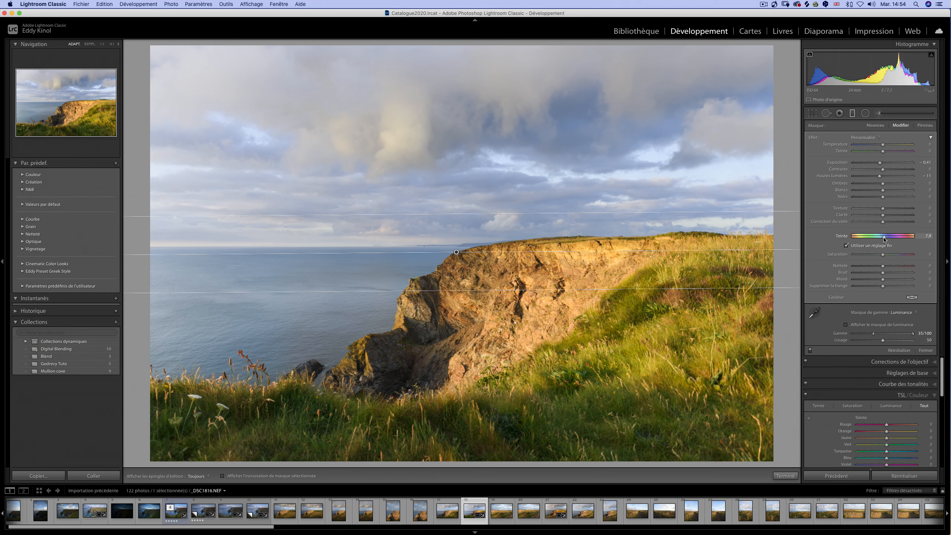
mouse_move(884, 238)
left_mouse_down()
mouse_move(865, 238)
mouse_move(896, 237)
mouse_move(873, 235)
left_mouse_up()
left_click(846, 246)
left_click_drag(883, 237, 820, 255)
left_click(846, 246)
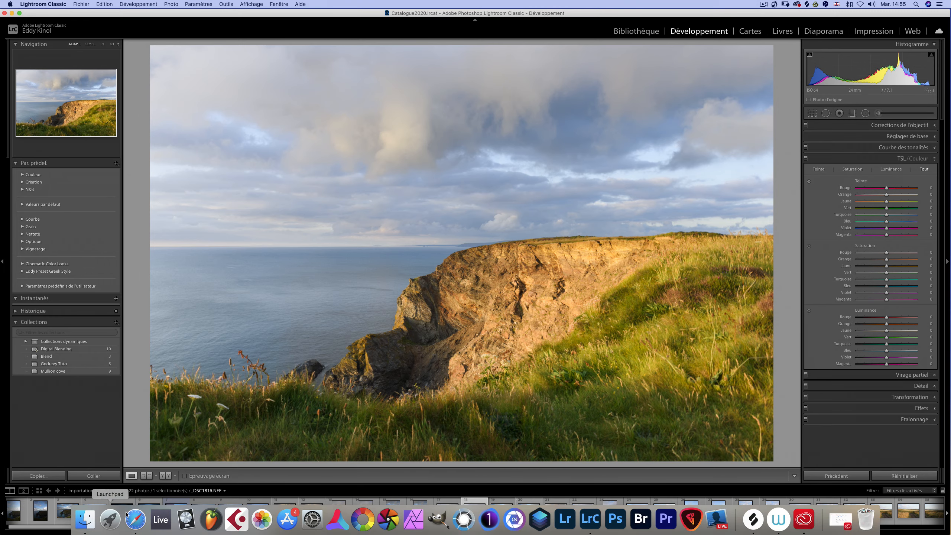
Switch to Safari and read Adobe's June 2020 Lightroom Classic feature summary as far as the Synchroniser section.
left_click(132, 521)
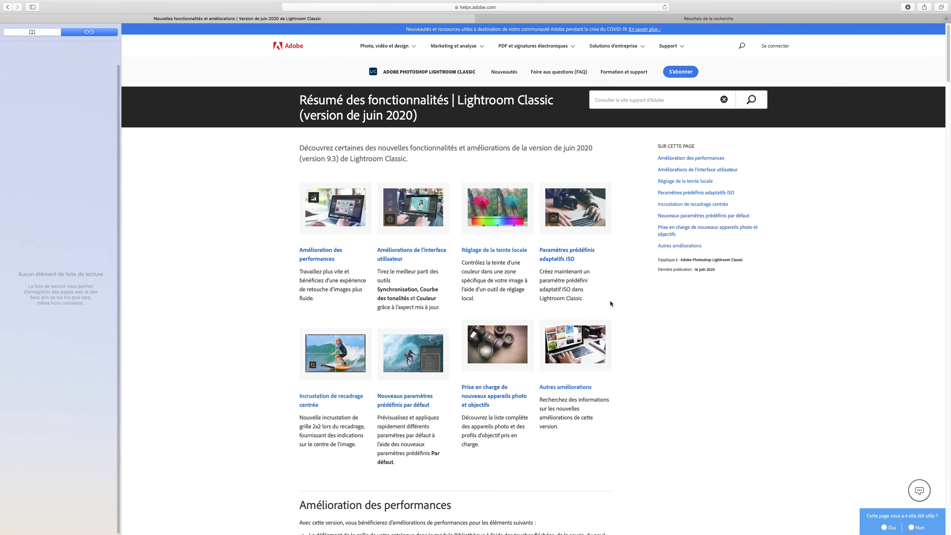
mouse_move(692, 534)
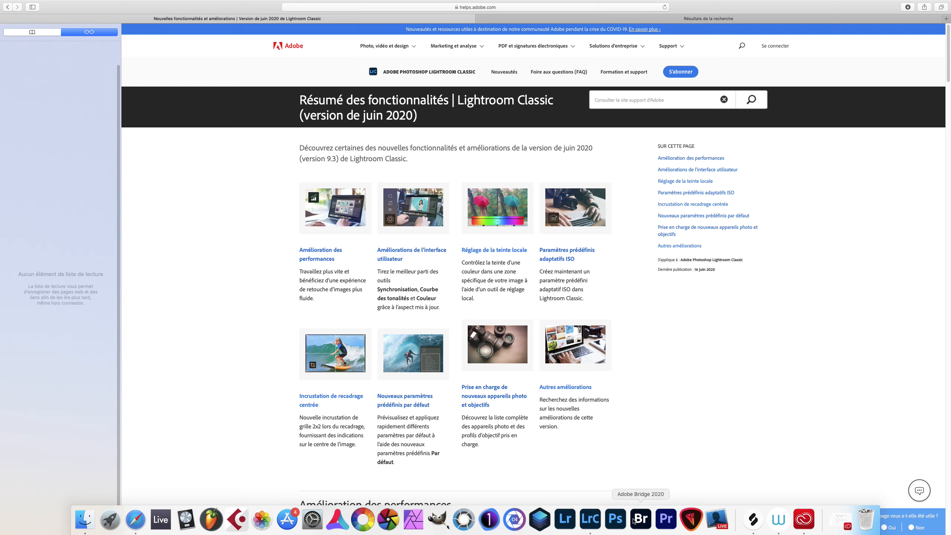
scroll(722, 464, "down", 10)
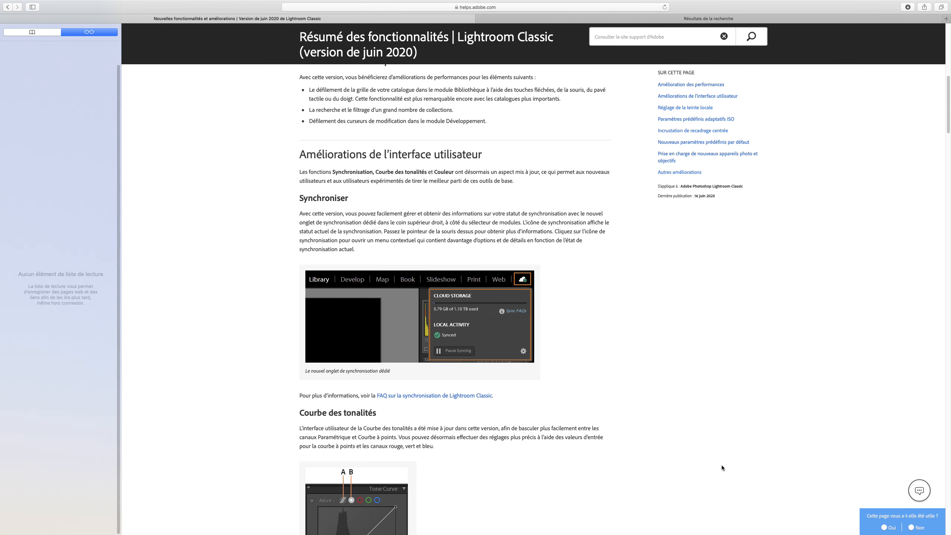
scroll(722, 466, "down", 3)
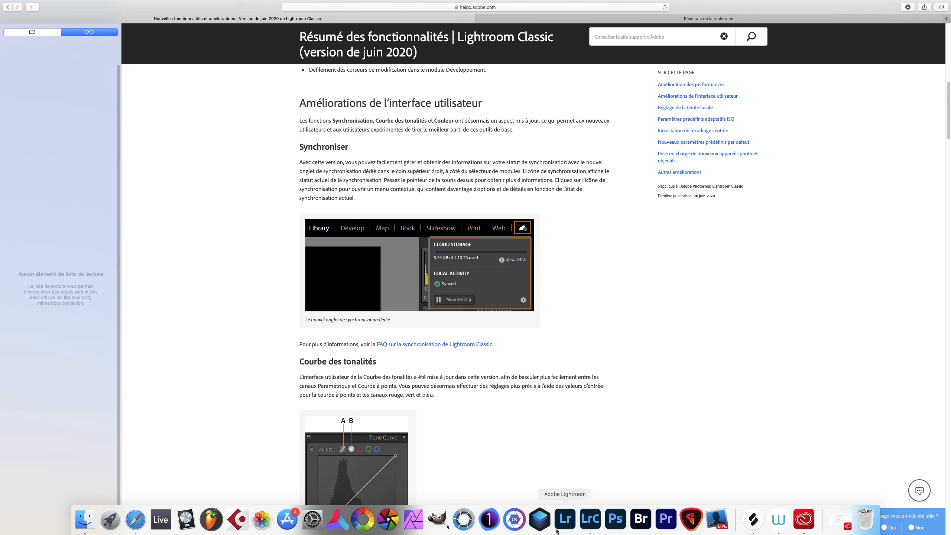
Switch back to Lightroom Classic and check the cloud storage and local sync activity, then close that display.
left_click(590, 519)
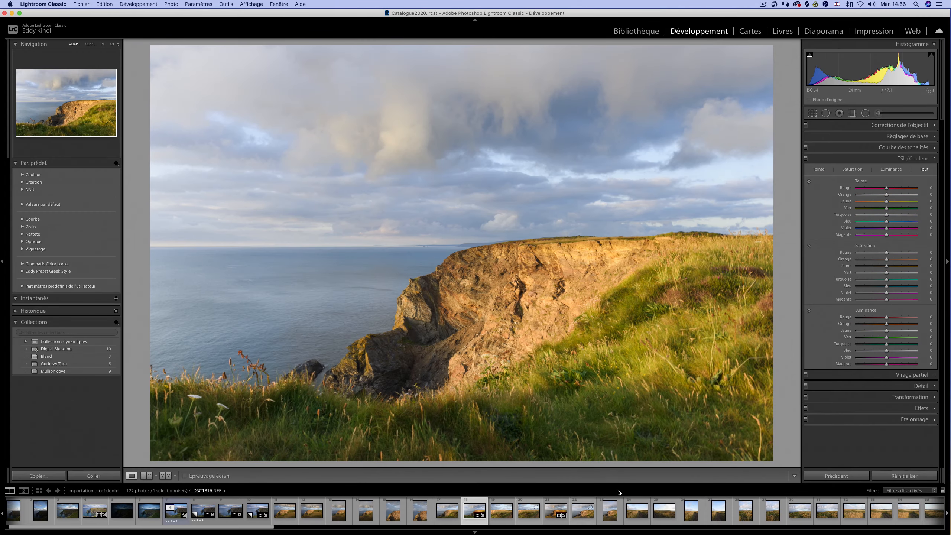
left_click(939, 31)
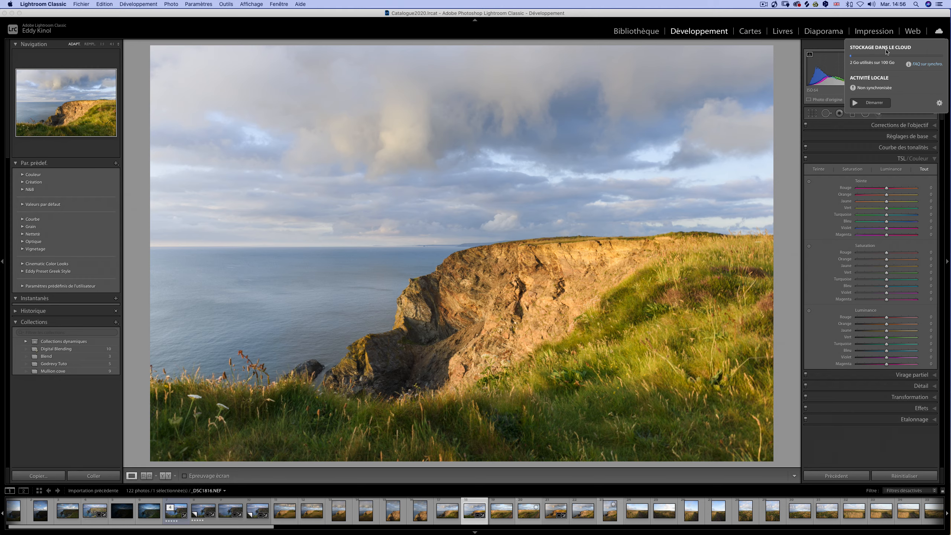
left_click(939, 32)
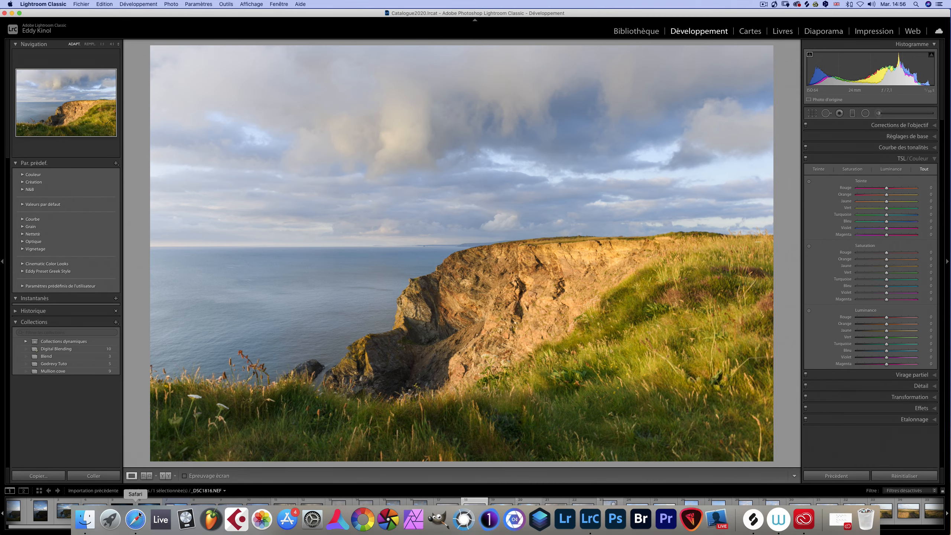
Return to the feature summary in Safari and read from Courbe des tonalités through Panneau Couleur and Réglage de la teinte locale to Paramètres prédéfinis adaptatifs ISO.
left_click(136, 528)
scroll(484, 400, "down", 12)
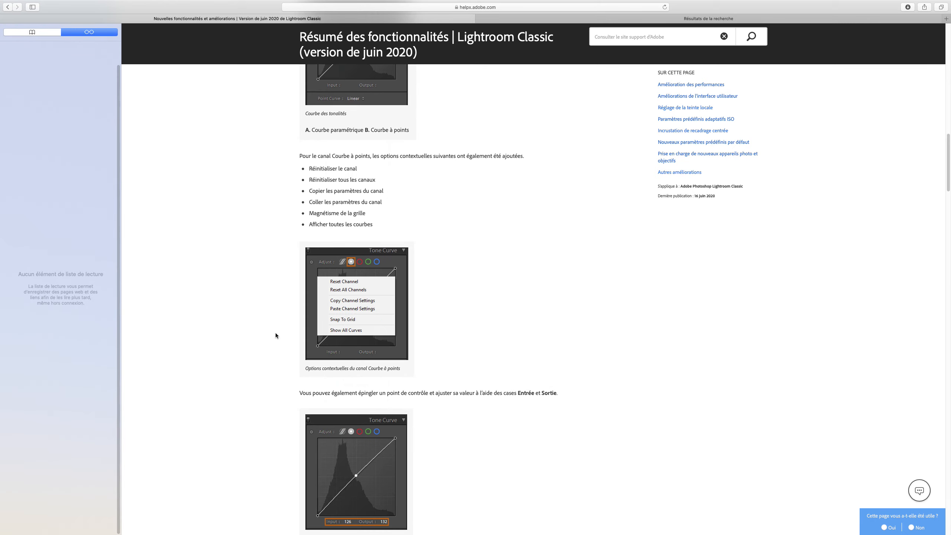
scroll(649, 288, "down", 8)
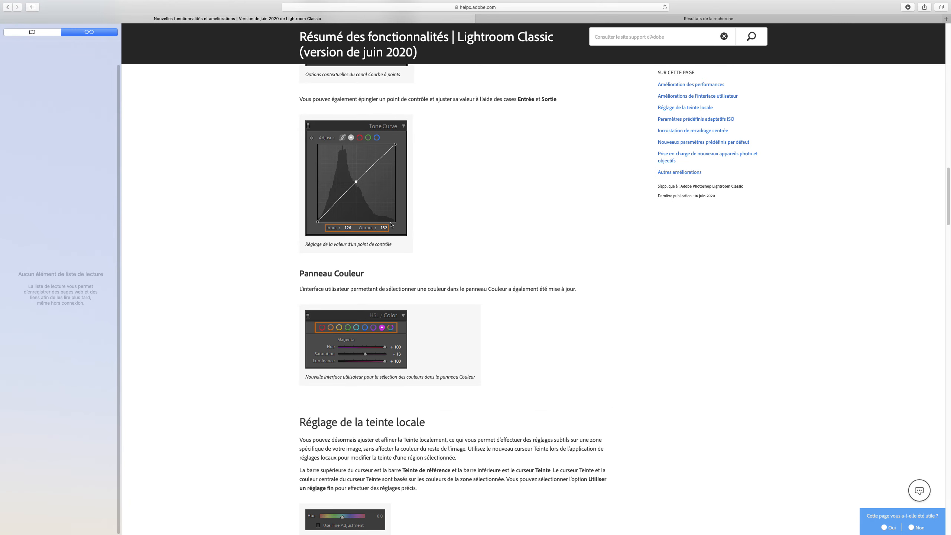
scroll(594, 219, "down", 4)
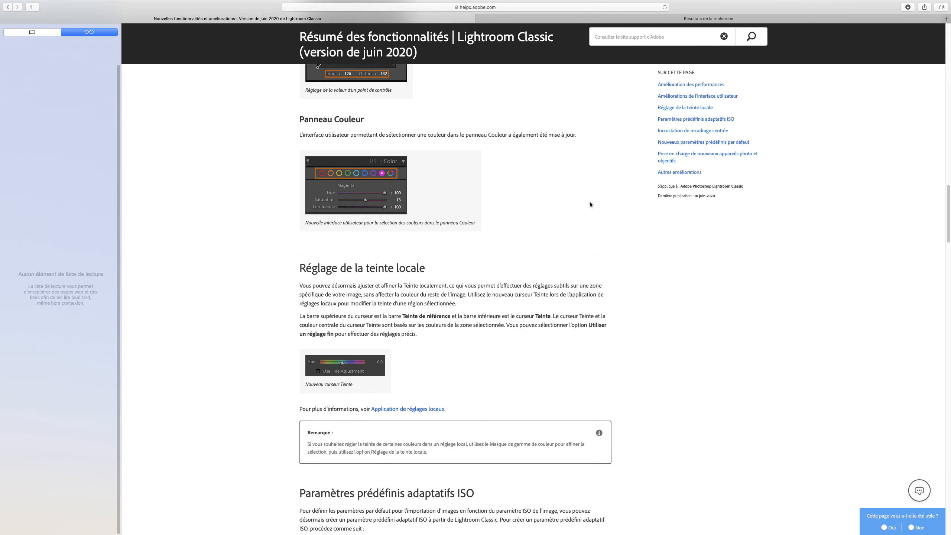
scroll(590, 202, "down", 4)
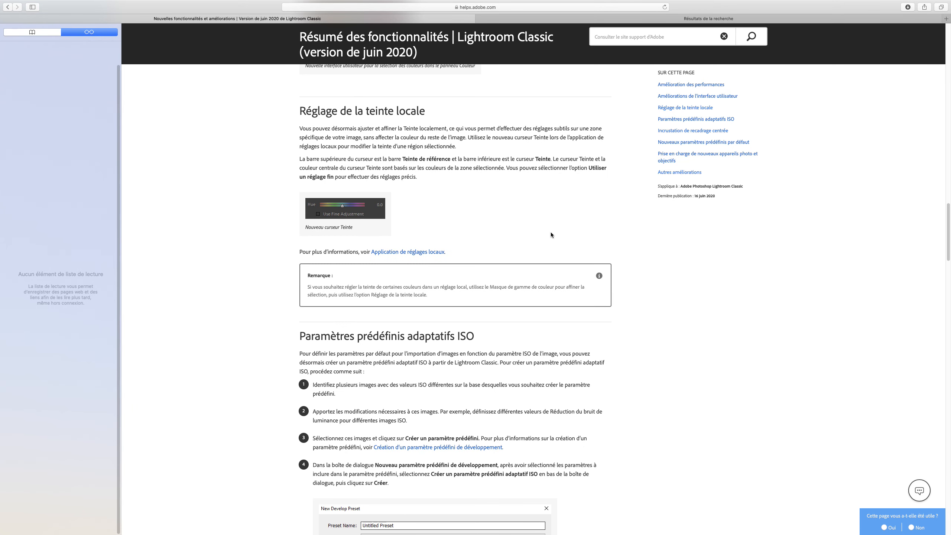
scroll(550, 234, "down", 4)
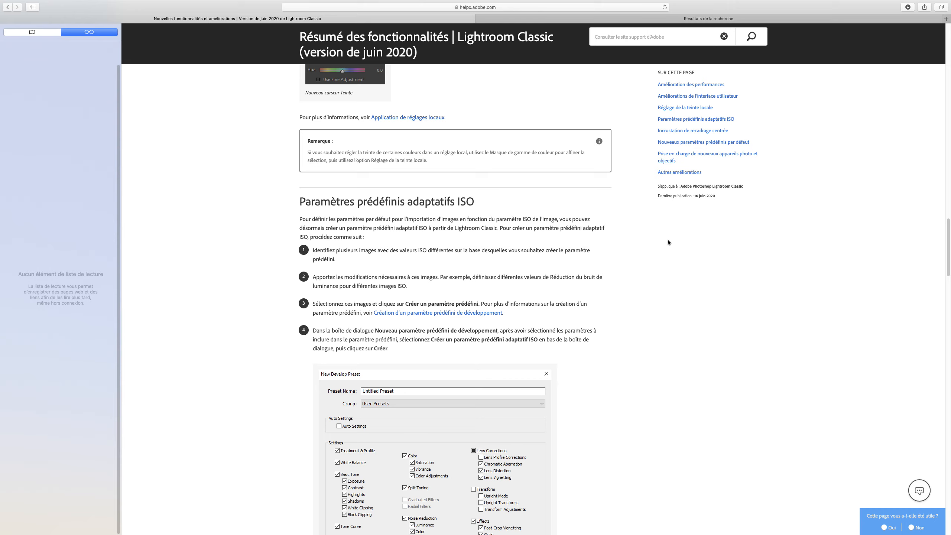
scroll(670, 242, "down", 3)
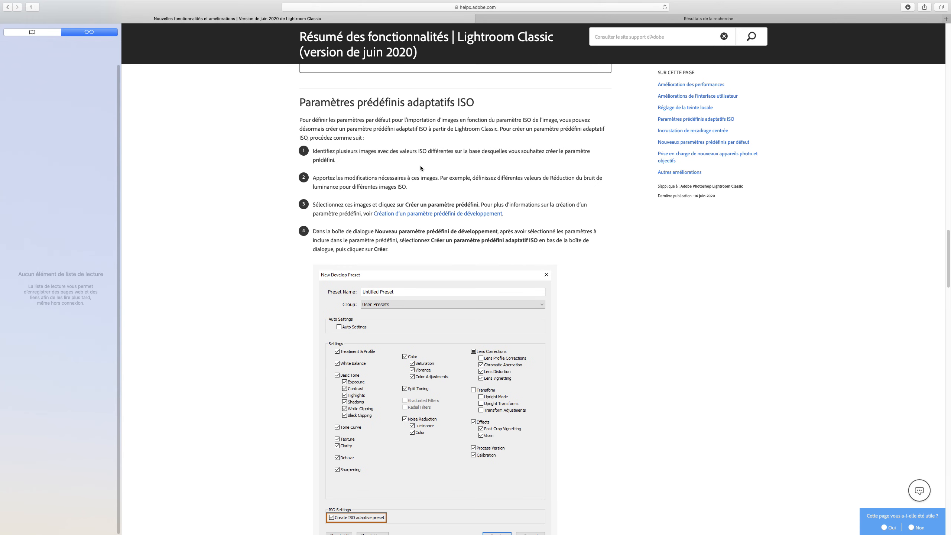